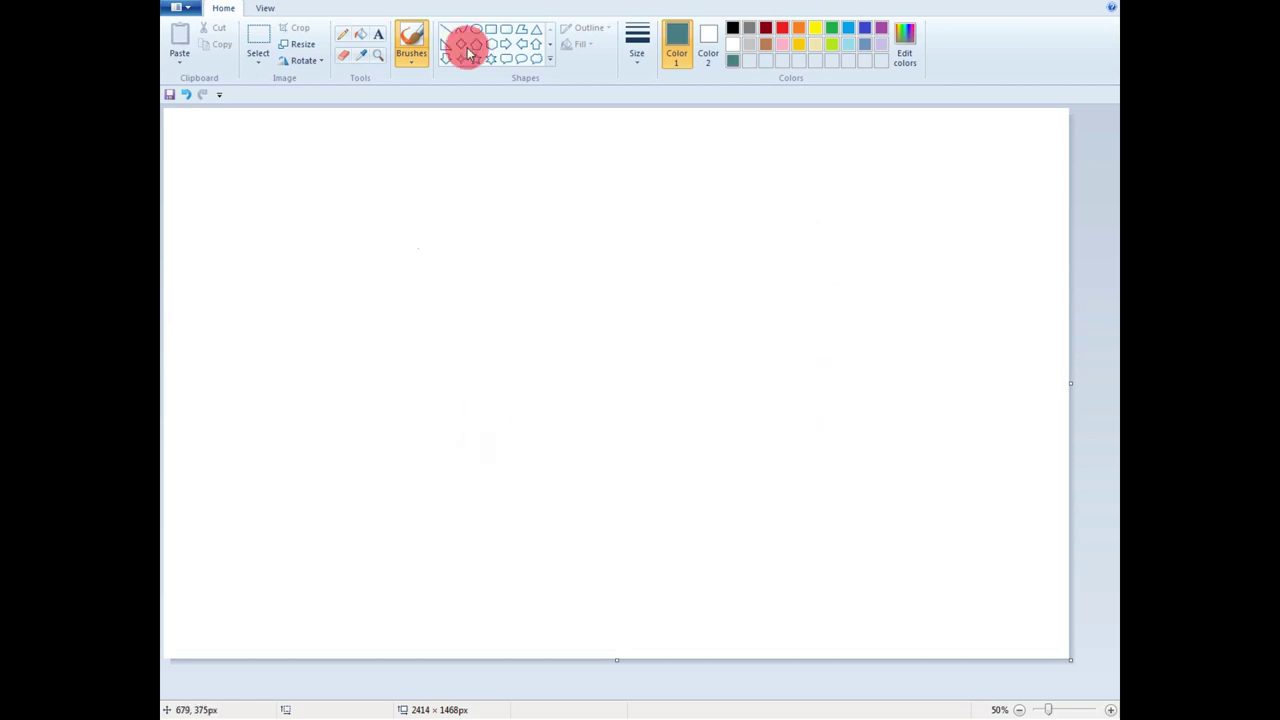
# - Draw a teal hill outline as a shallow curve from the canvas's left edge down to just below its middle
pyautogui.click(254, 334)
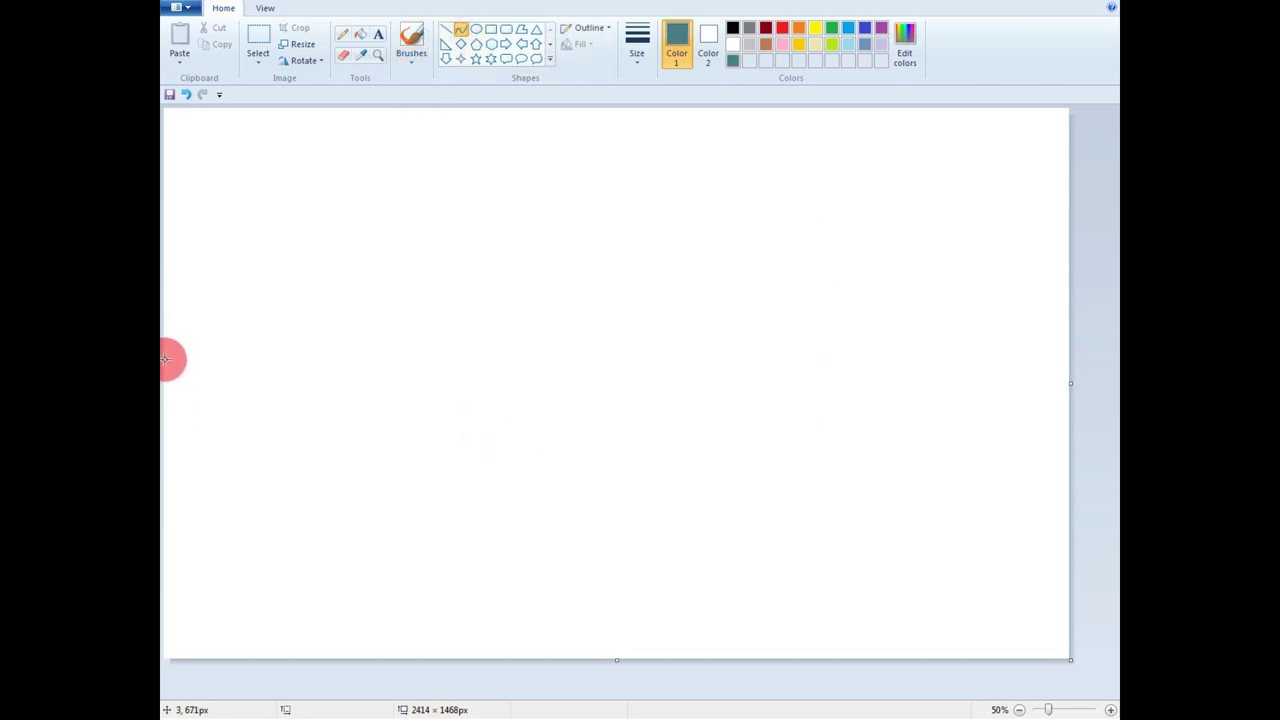
pyautogui.moveTo(166, 357); pyautogui.dragTo(517, 424)
pyautogui.moveTo(191, 366); pyautogui.dragTo(473, 417)
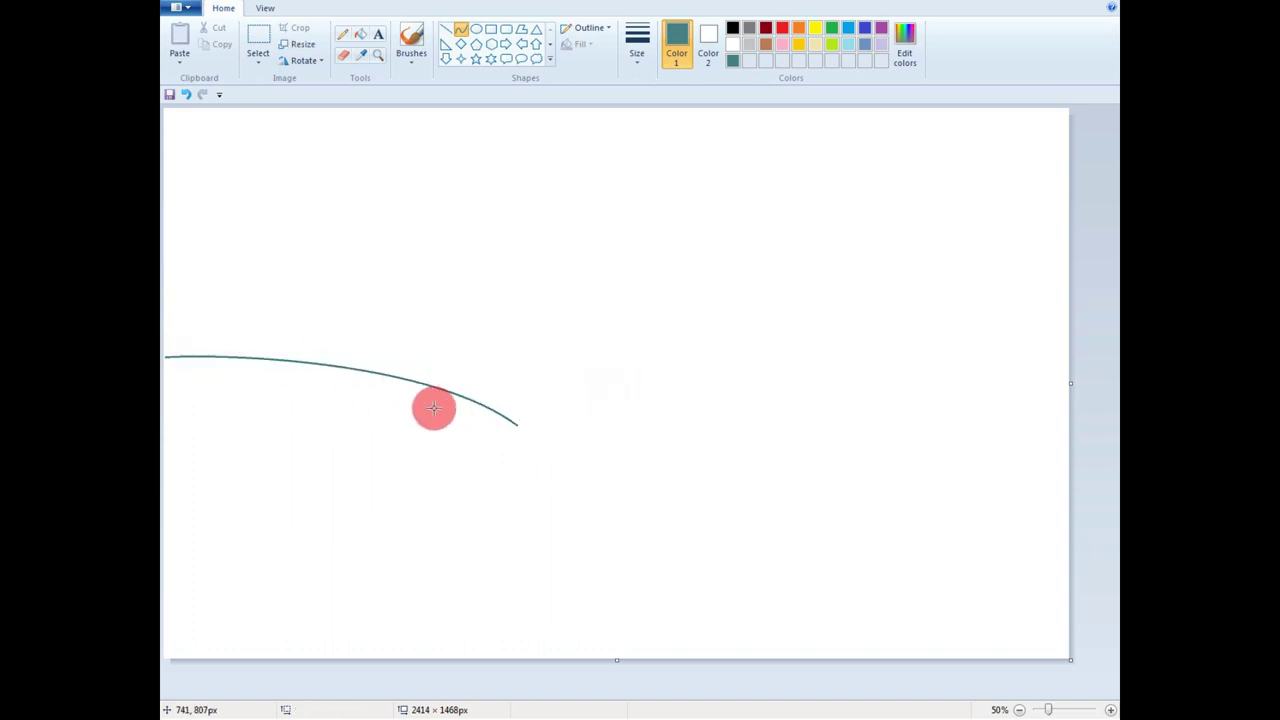
# - Lighten the drawing colour to RGB 85, 152, 159 and draw a second arched hill outline rightward from the first hill's slope
pyautogui.moveTo(418, 381); pyautogui.dragTo(848, 349)
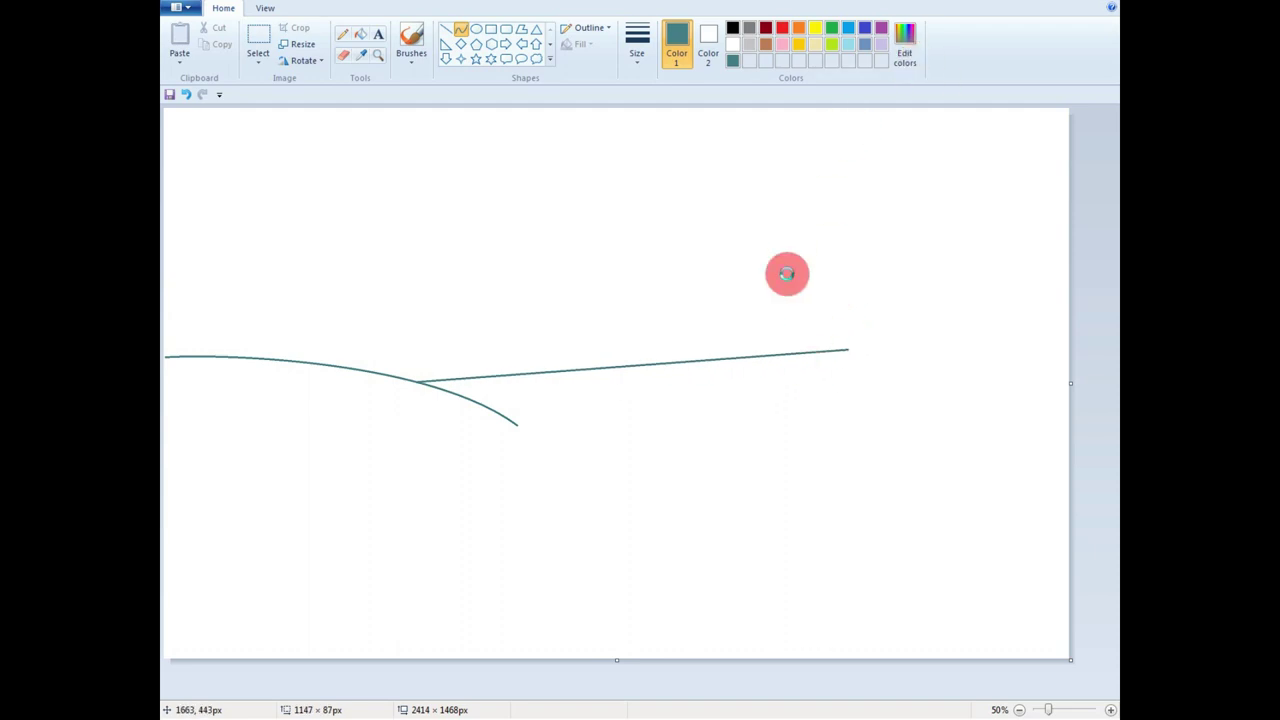
pyautogui.click(900, 36)
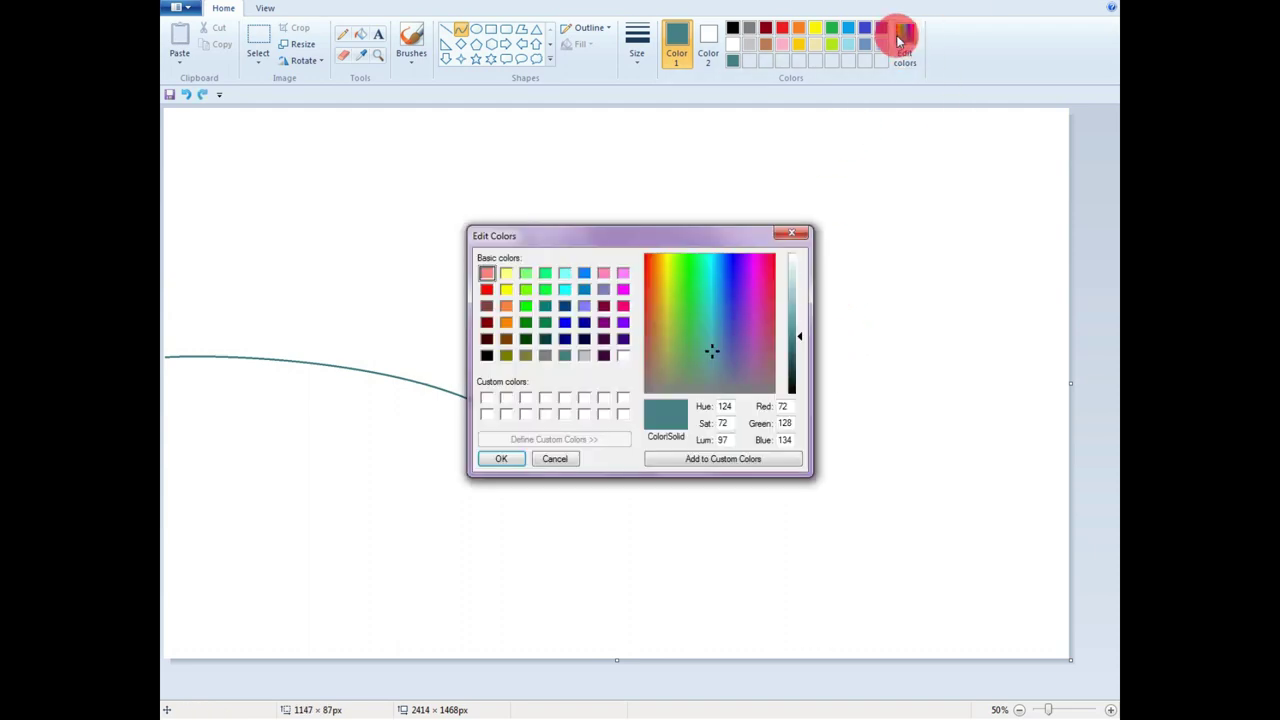
pyautogui.click(799, 344)
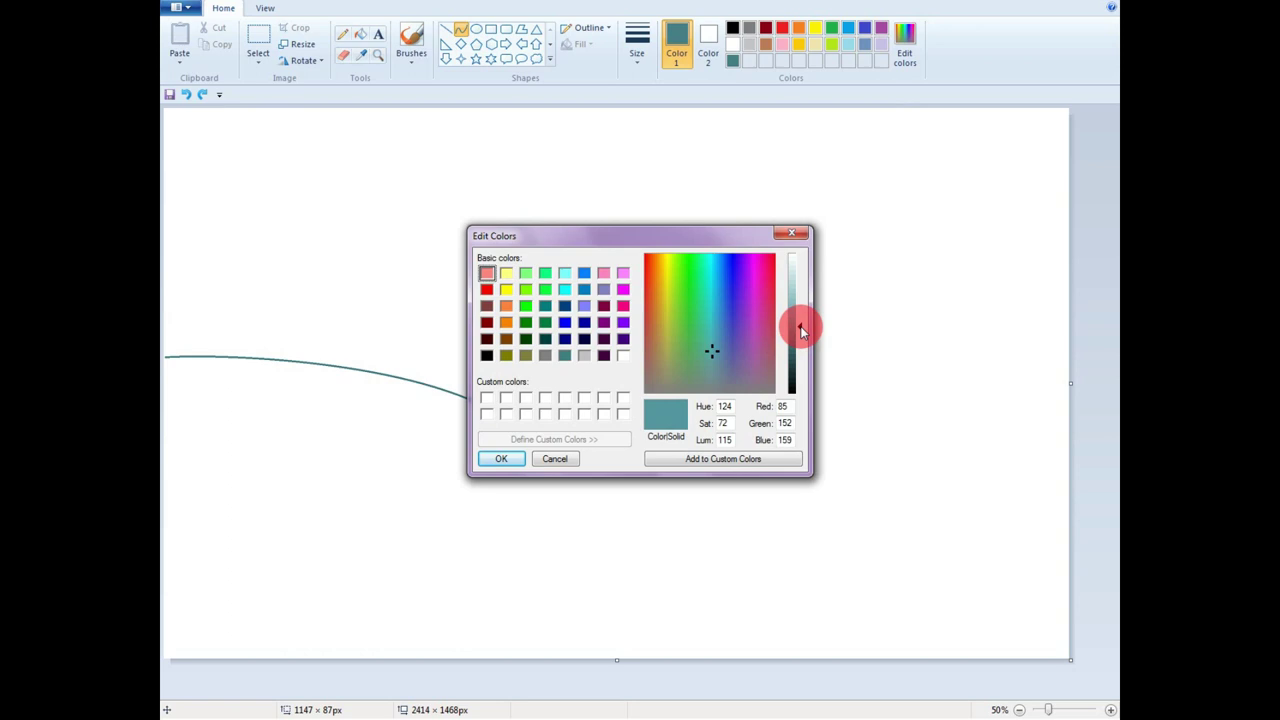
pyautogui.click(501, 458)
pyautogui.moveTo(429, 384); pyautogui.dragTo(914, 343)
pyautogui.moveTo(760, 371); pyautogui.dragTo(696, 319)
pyautogui.click(771, 231)
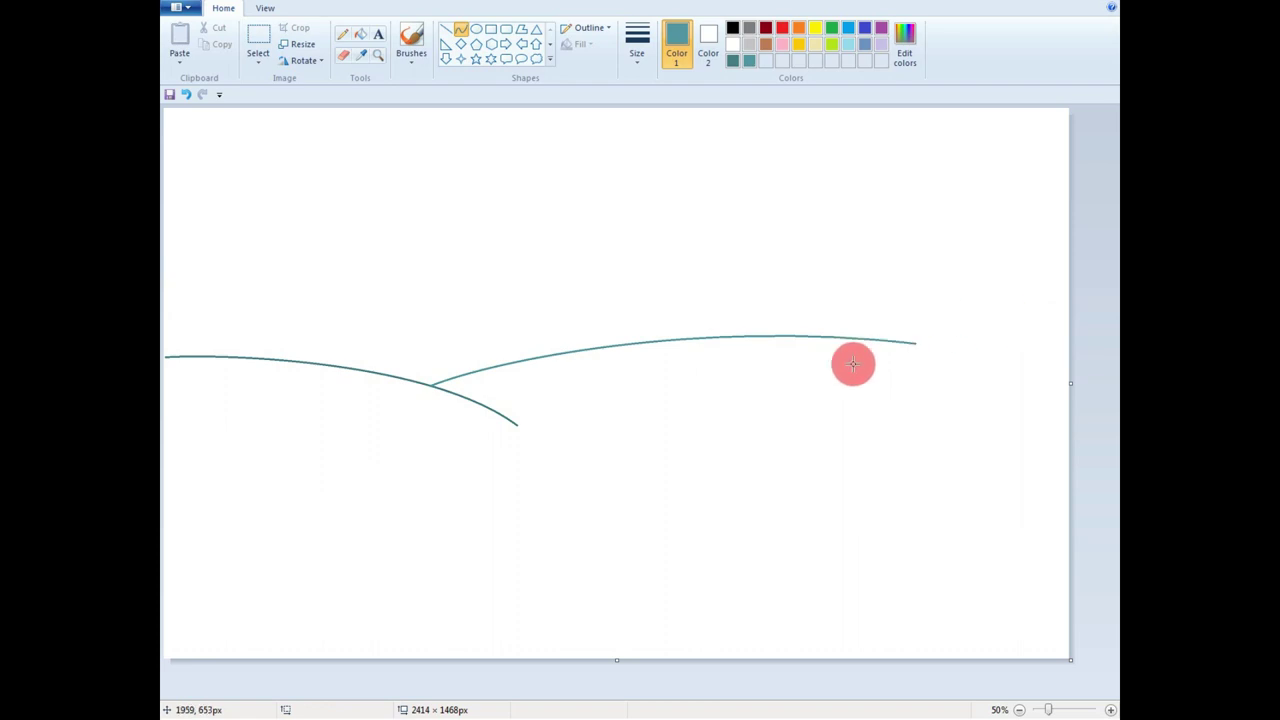
# - Draw a third hill curve from the first hill's lower end past the right canvas edge and fill the enclosed middle hill with light teal
pyautogui.moveTo(517, 425); pyautogui.dragTo(1094, 331)
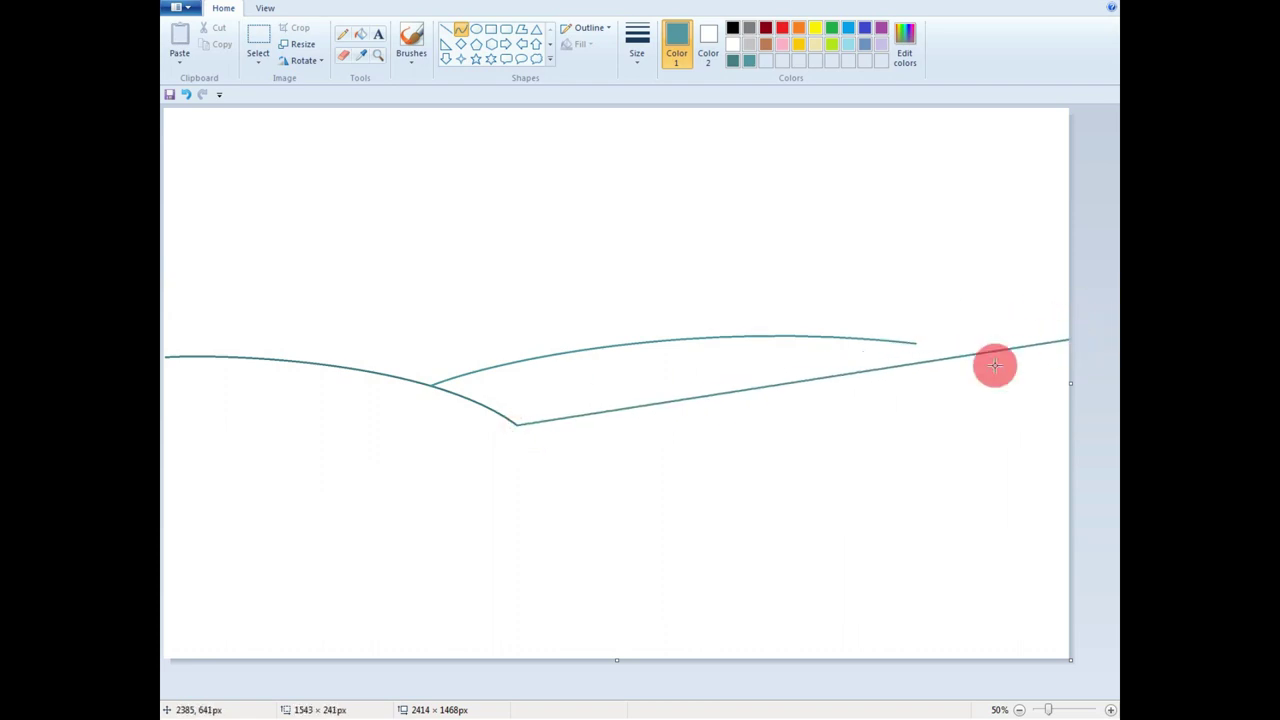
pyautogui.moveTo(639, 402); pyautogui.dragTo(1029, 324)
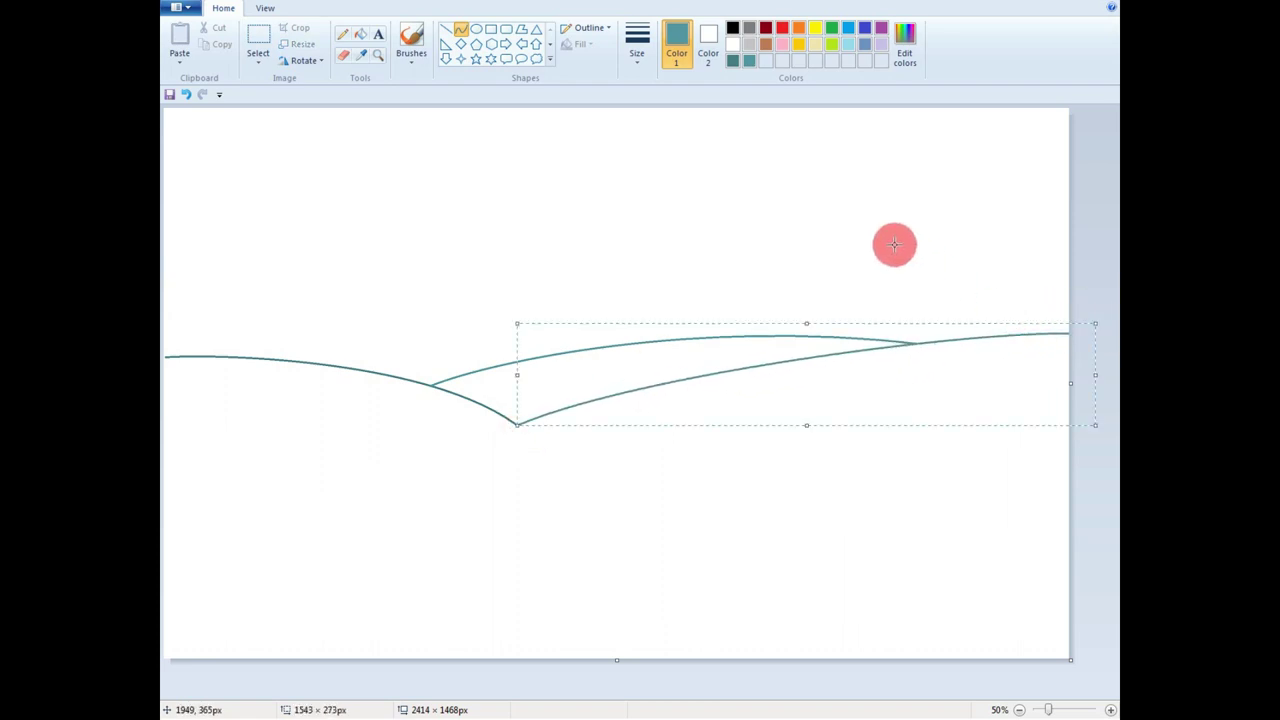
pyautogui.click(360, 34)
pyautogui.click(580, 374)
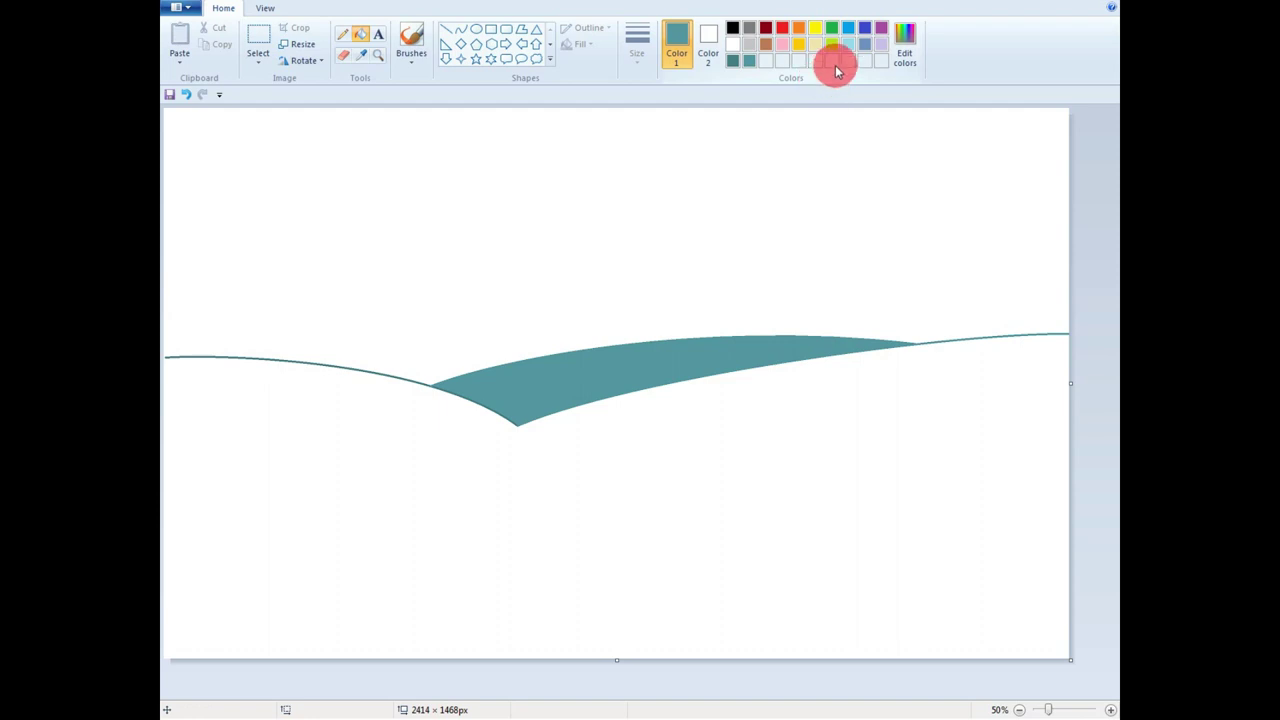
# - Draw a horizontal teal line across the full canvas width and nudge it down to the point where the hills meet
pyautogui.click(446, 28)
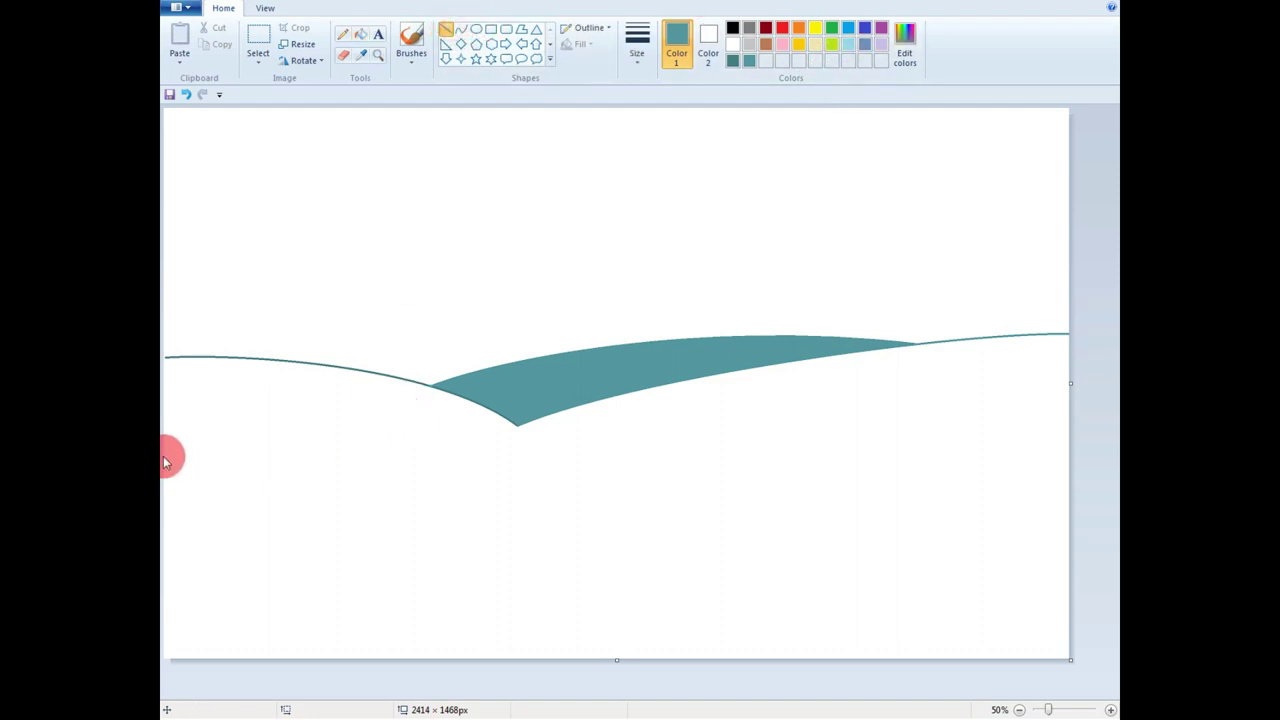
pyautogui.moveTo(166, 456); pyautogui.dragTo(1097, 560)
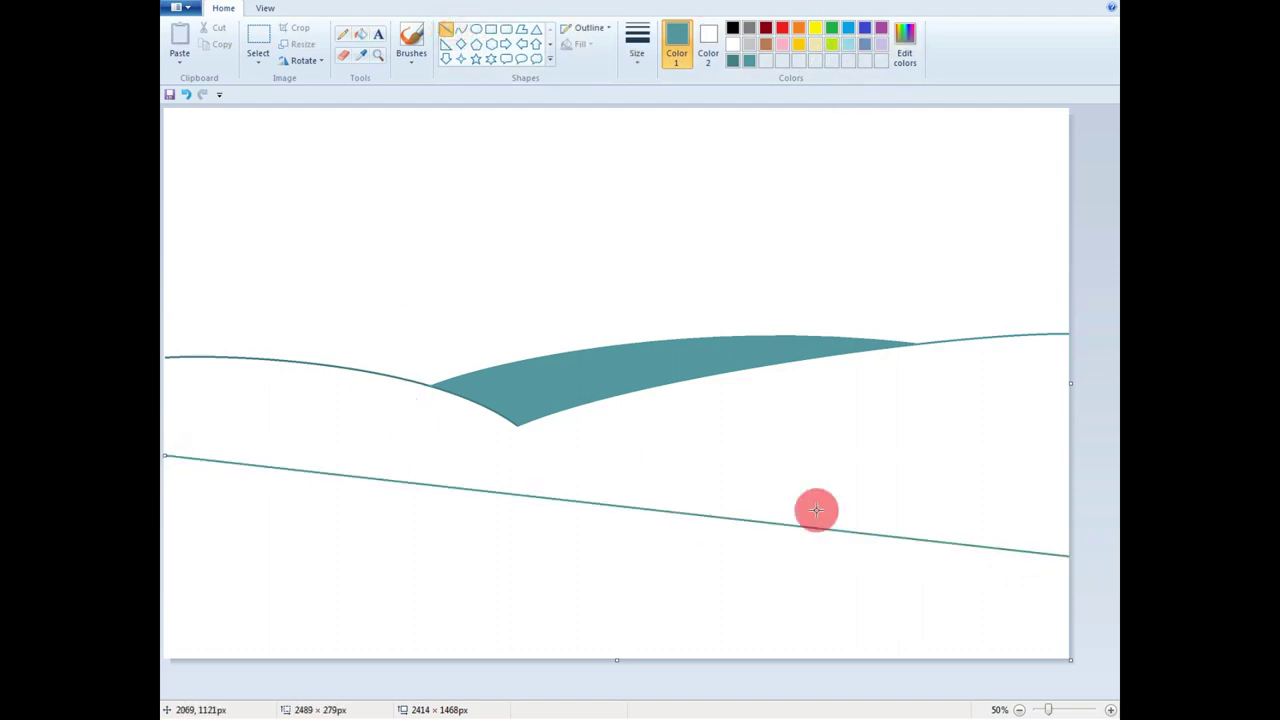
pyautogui.hotkey('ctrl', 'z')
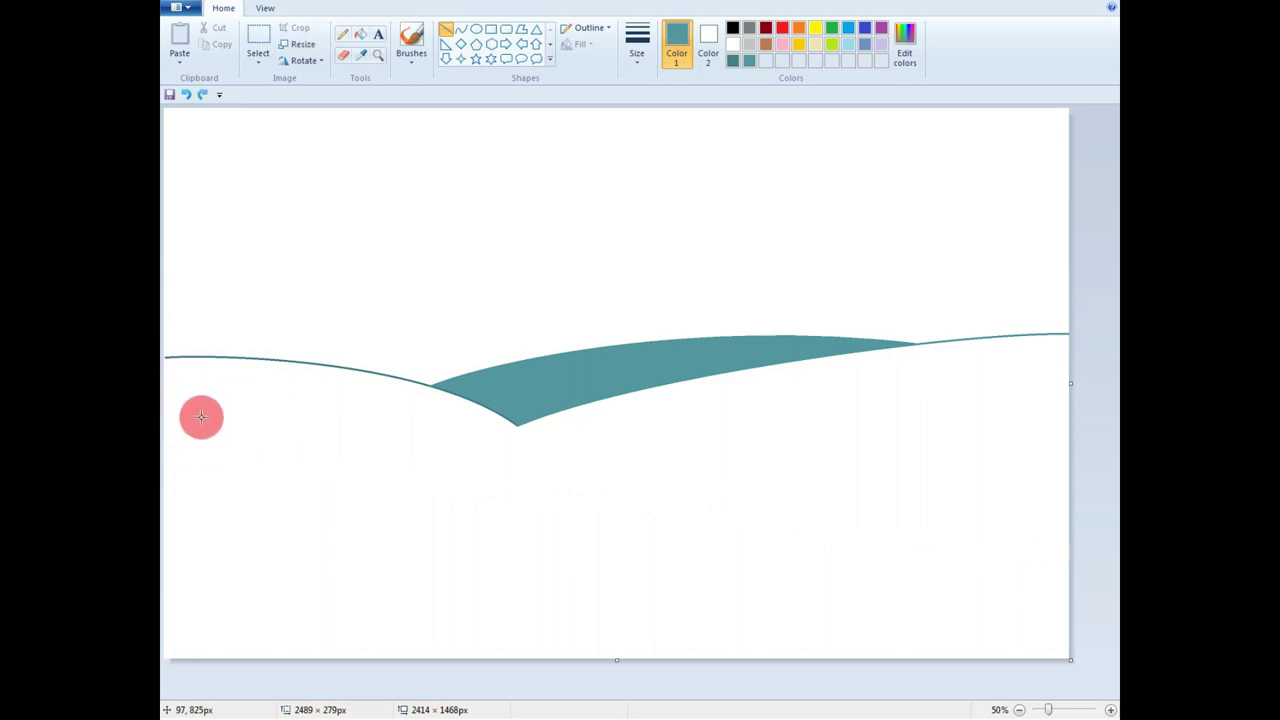
pyautogui.moveTo(166, 415); pyautogui.dragTo(1059, 536)
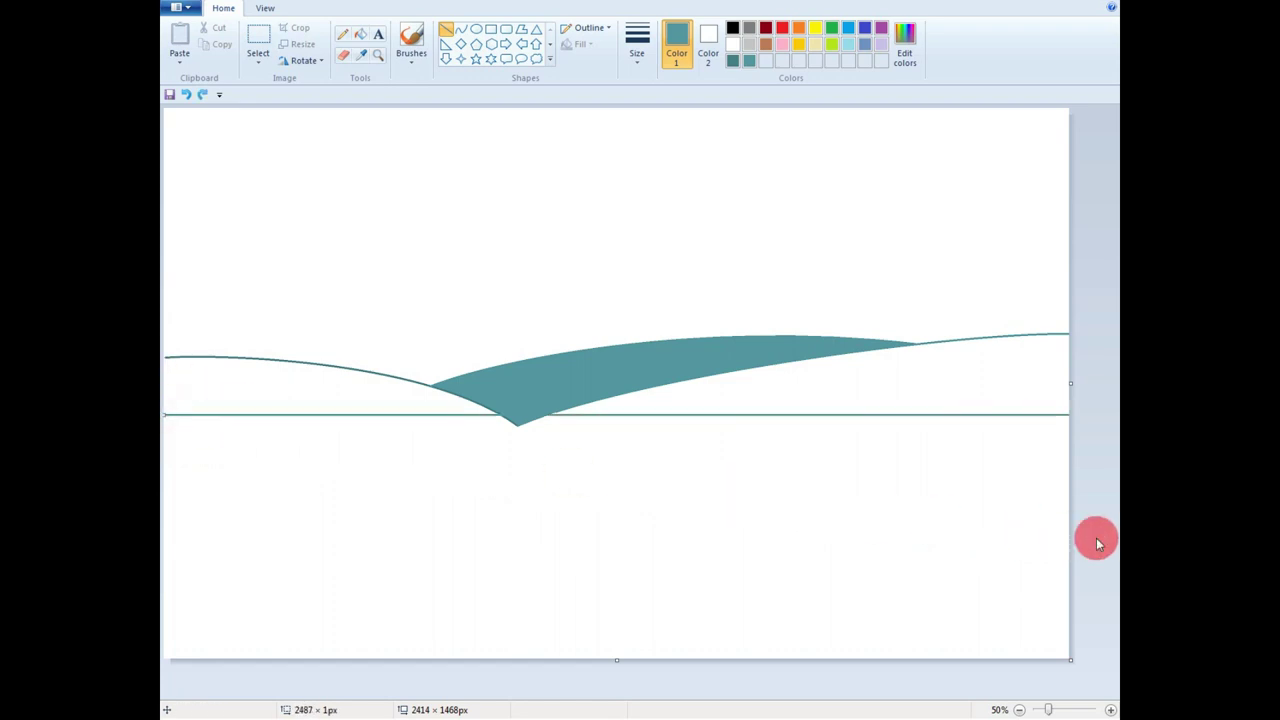
pyautogui.press('Down')
pyautogui.press('Down')
pyautogui.press('Down')
pyautogui.press('Down')
pyautogui.press('Down')
pyautogui.press('Down')
pyautogui.press('Down')
pyautogui.press('Down')
pyautogui.press('Down')
pyautogui.press('Down')
pyautogui.press('Down')
pyautogui.press('Down')
pyautogui.press('Down')
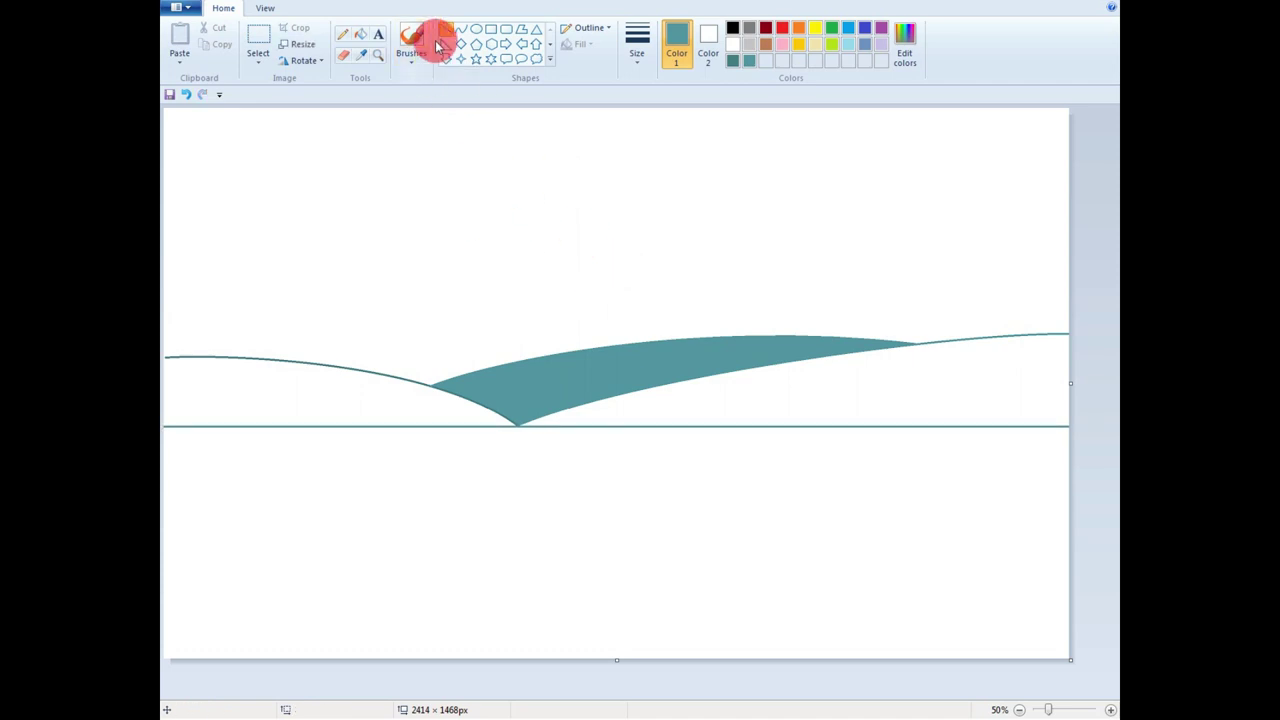
# - Sample the left hill's outline colour and fill the left hill with it
pyautogui.click(361, 32)
pyautogui.click(339, 25)
pyautogui.click(160, 354)
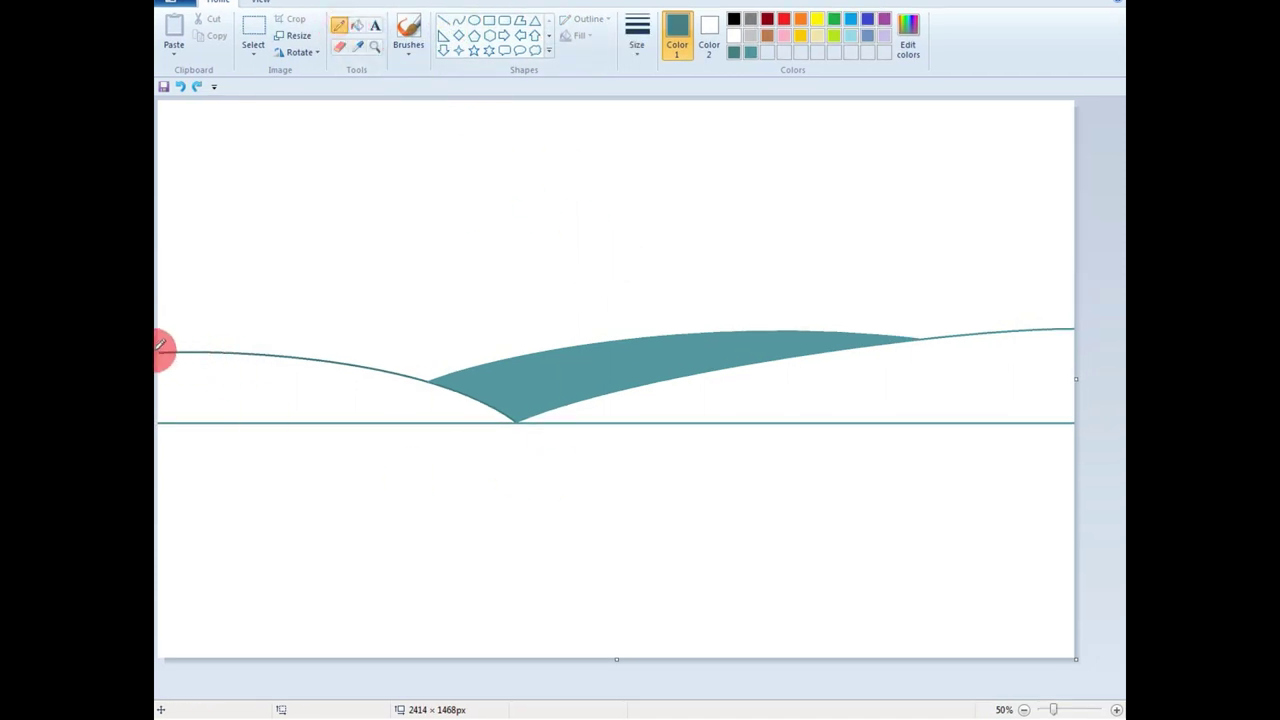
pyautogui.click(357, 25)
pyautogui.click(300, 392)
# - Darken the teal to RGB 41, 74, 78 and fill the right hill with it
pyautogui.click(908, 40)
pyautogui.moveTo(800, 322); pyautogui.dragTo(801, 357)
pyautogui.click(499, 455)
pyautogui.click(937, 397)
# - Lighten the dark teal slightly and refill the right hill with it
pyautogui.click(912, 32)
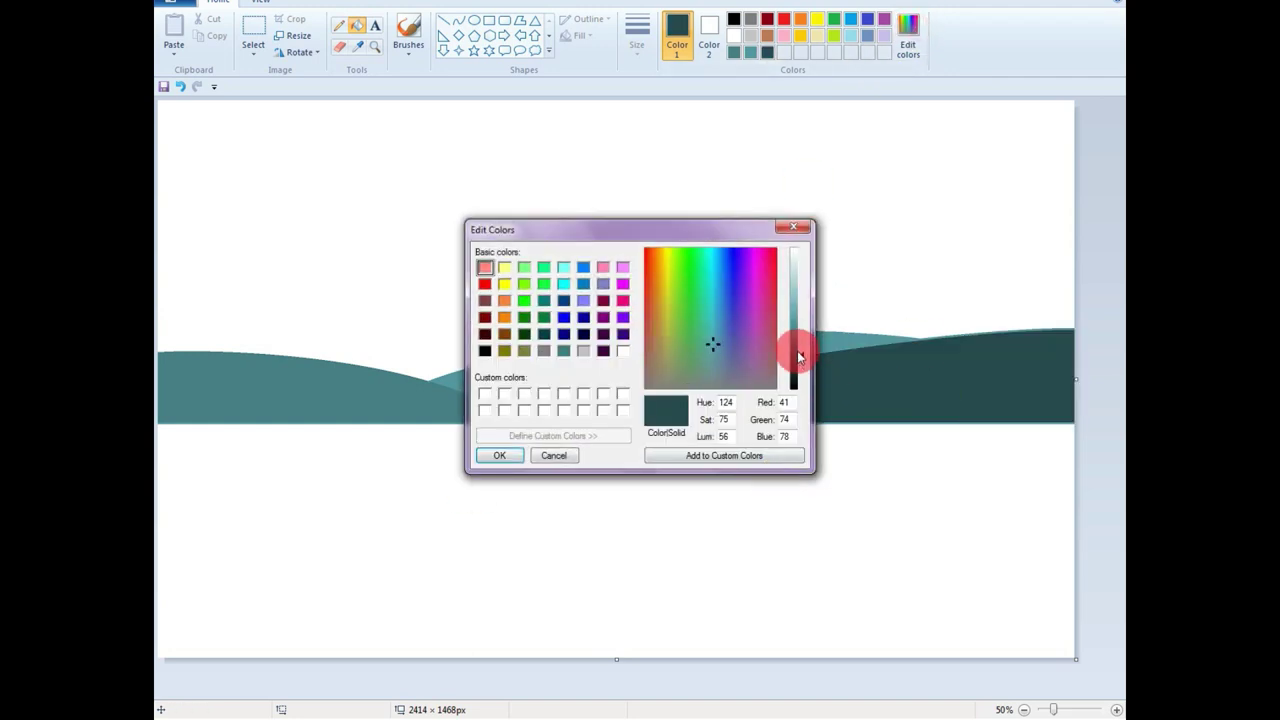
pyautogui.click(798, 351)
pyautogui.click(499, 455)
pyautogui.click(883, 394)
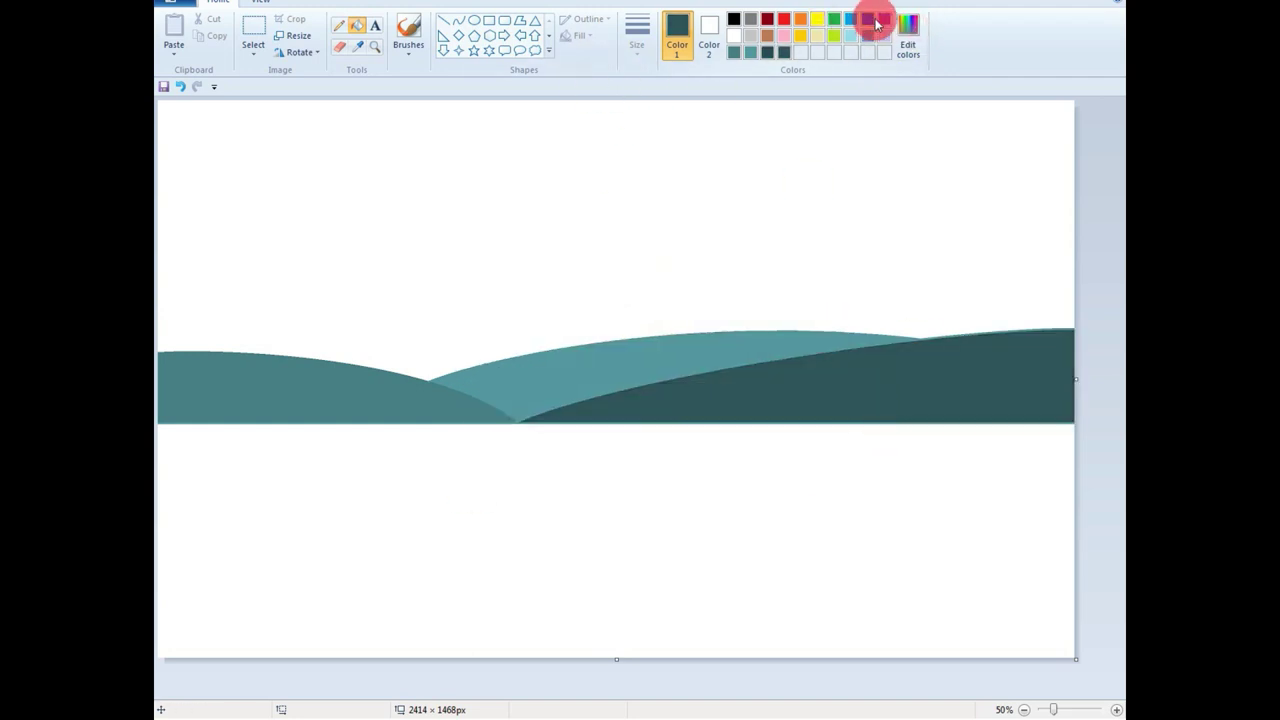
# - Choose indigo, darken it to a deep night blue and fill the sky above the hills
pyautogui.click(870, 20)
pyautogui.click(908, 32)
pyautogui.moveTo(800, 329); pyautogui.dragTo(801, 345)
pyautogui.click(491, 451)
pyautogui.click(634, 321)
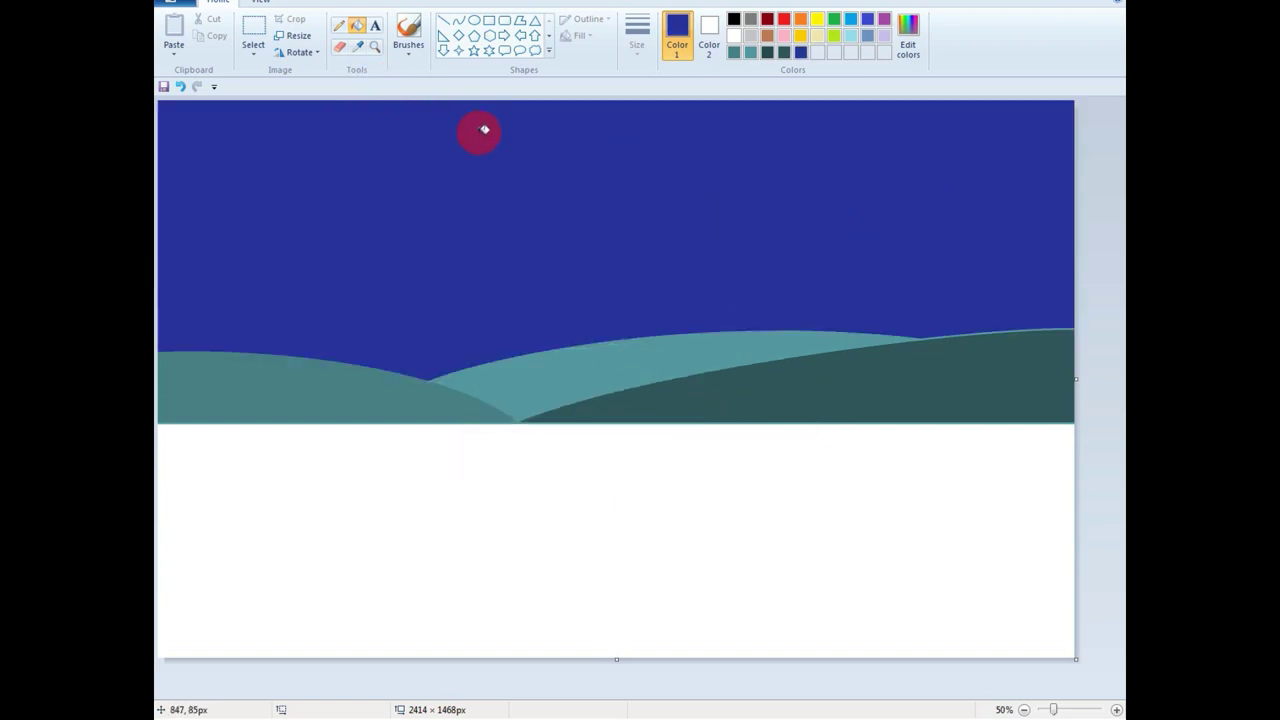
pyautogui.click(441, 25)
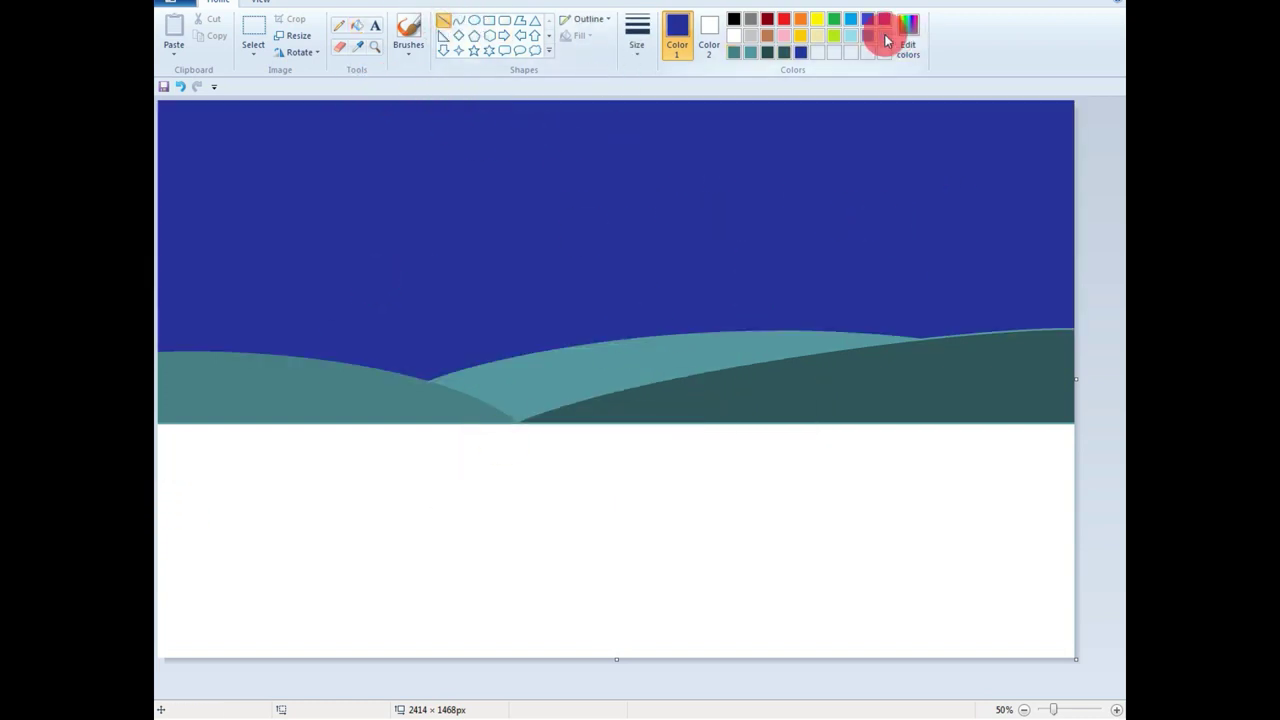
pyautogui.click(908, 32)
pyautogui.click(790, 229)
# - Lighten the saved dark teal to a medium teal and fill the white area below the hills as water
pyautogui.click(767, 51)
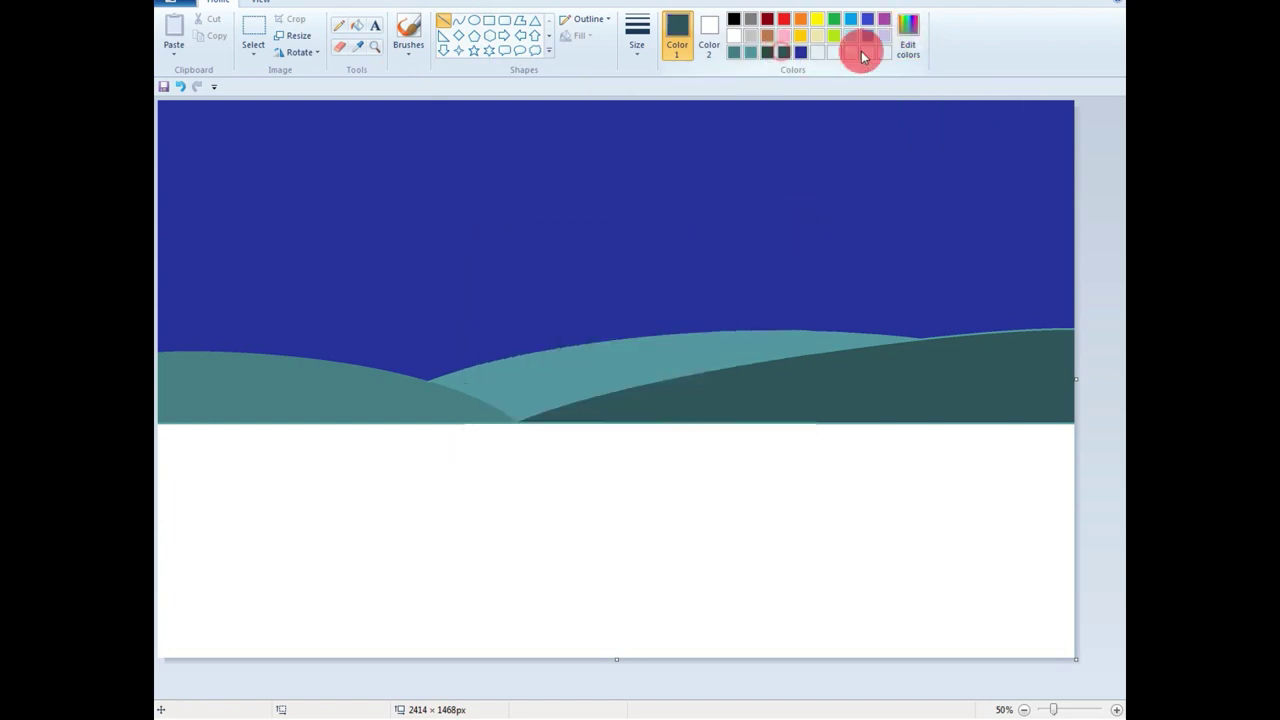
pyautogui.click(908, 32)
pyautogui.moveTo(797, 349); pyautogui.dragTo(800, 340)
pyautogui.click(499, 455)
pyautogui.click(357, 25)
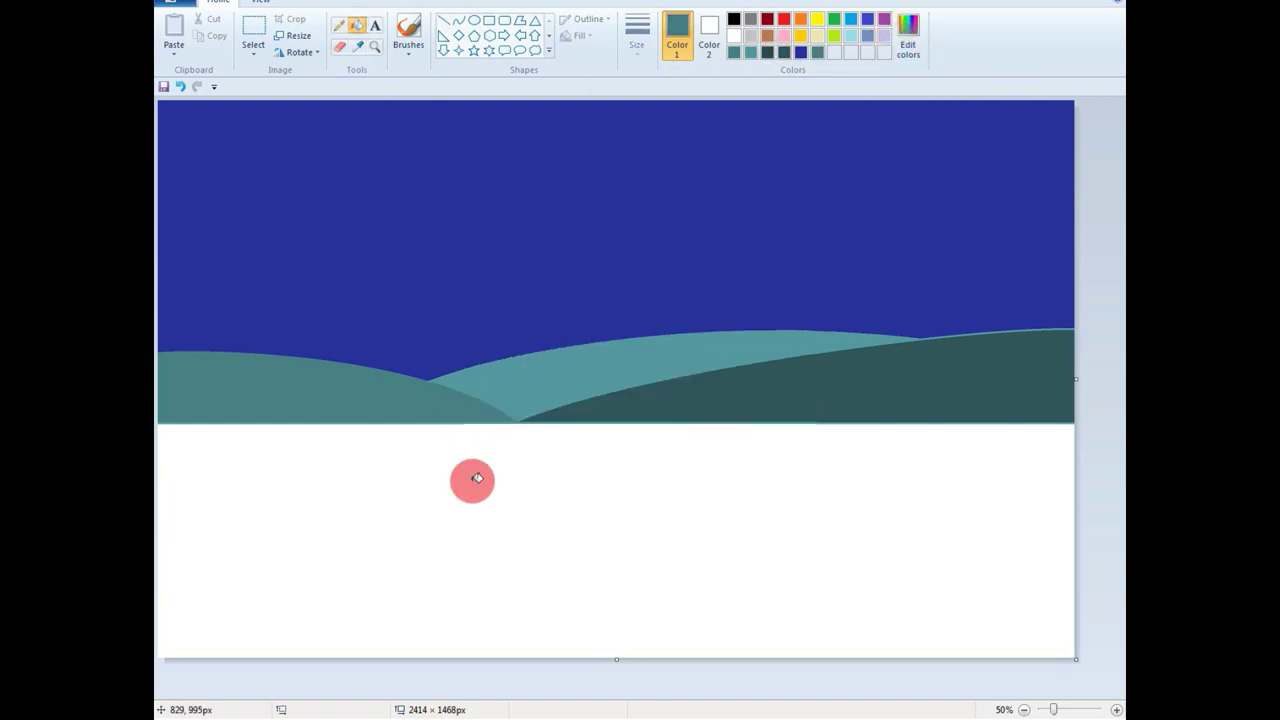
pyautogui.click(474, 479)
# - Fill the thin light line along the foot of the hills with the water's medium teal
pyautogui.click(616, 419)
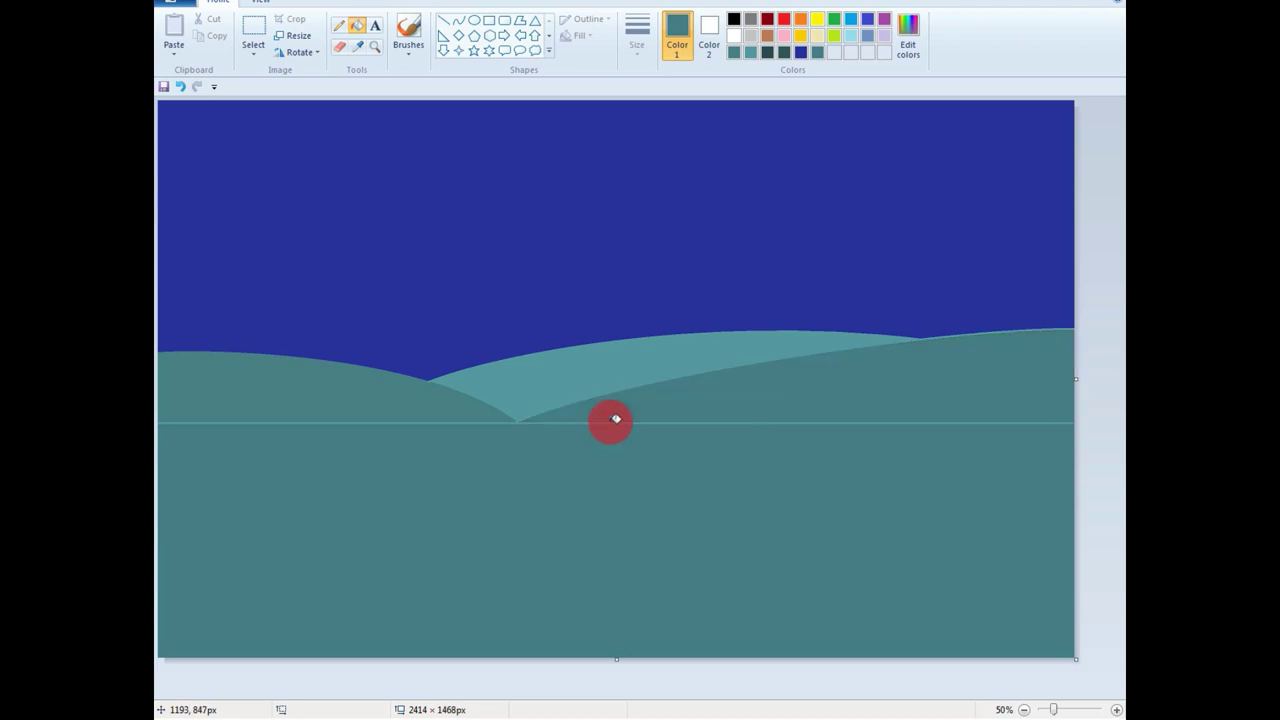
pyautogui.hotkey('ctrl', 'z')
pyautogui.click(612, 421)
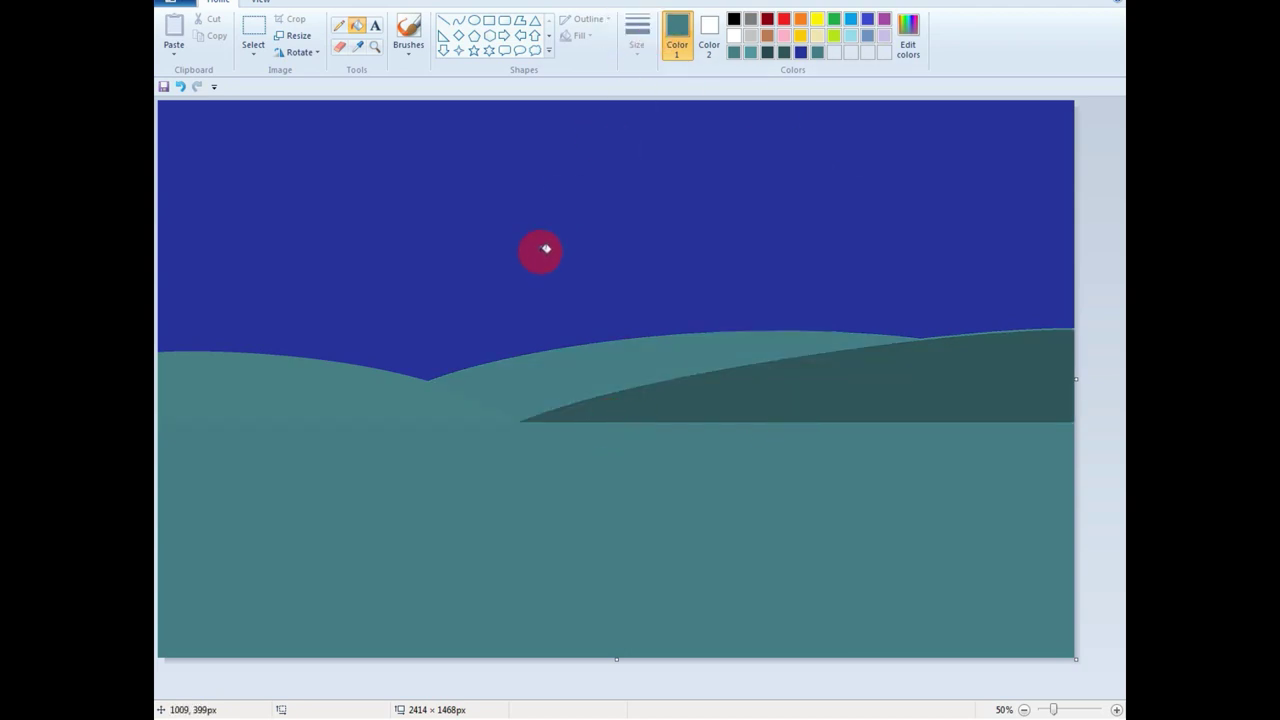
pyautogui.hotkey('ctrl', 'z')
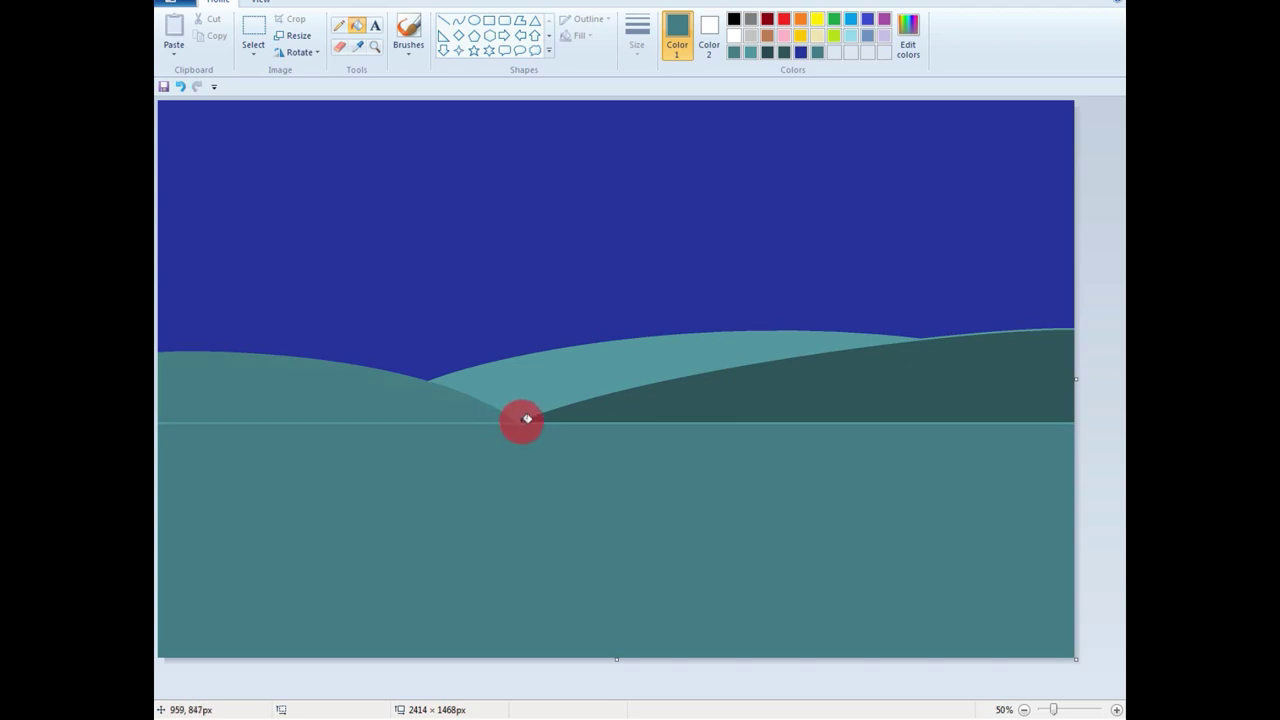
pyautogui.click(527, 420)
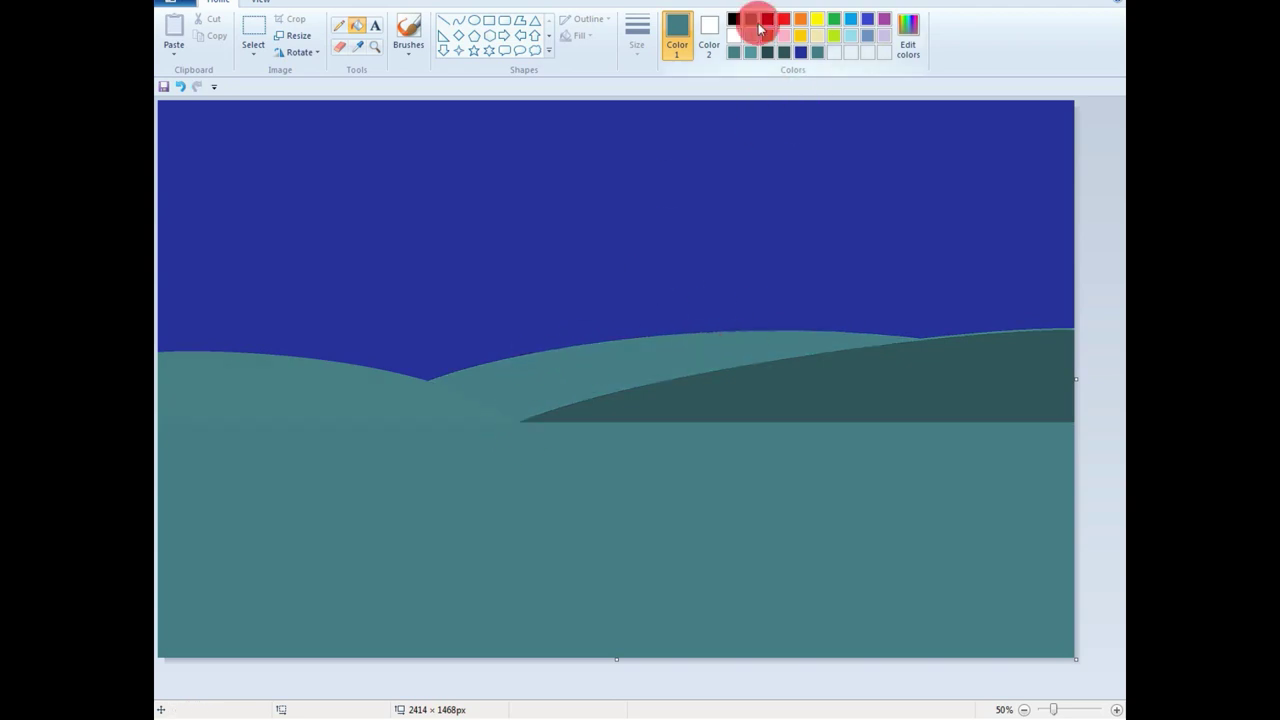
# - Lighten the teal to RGB 86, 153, 163 and refill the water with it
pyautogui.click(913, 35)
pyautogui.moveTo(804, 332); pyautogui.dragTo(804, 321)
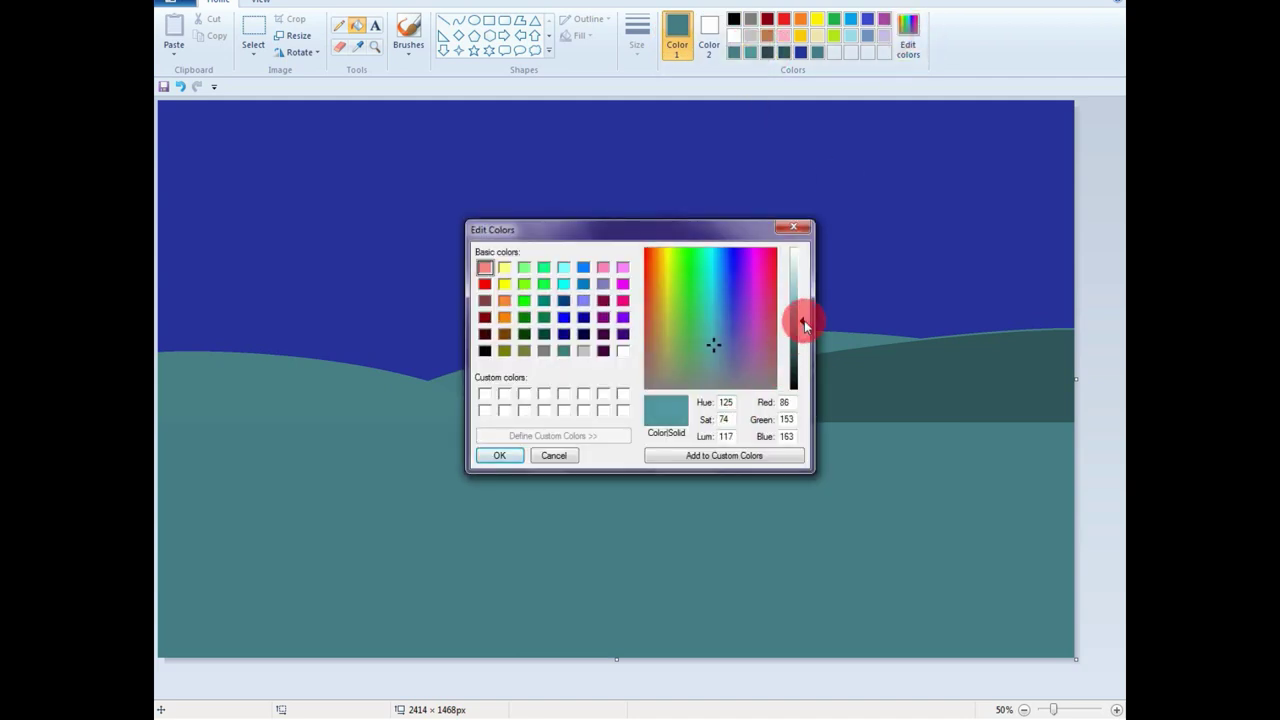
pyautogui.click(501, 456)
pyautogui.click(576, 529)
# - Draw a short dark teal line closing the gap between the left and right hills at the waterline
pyautogui.click(443, 19)
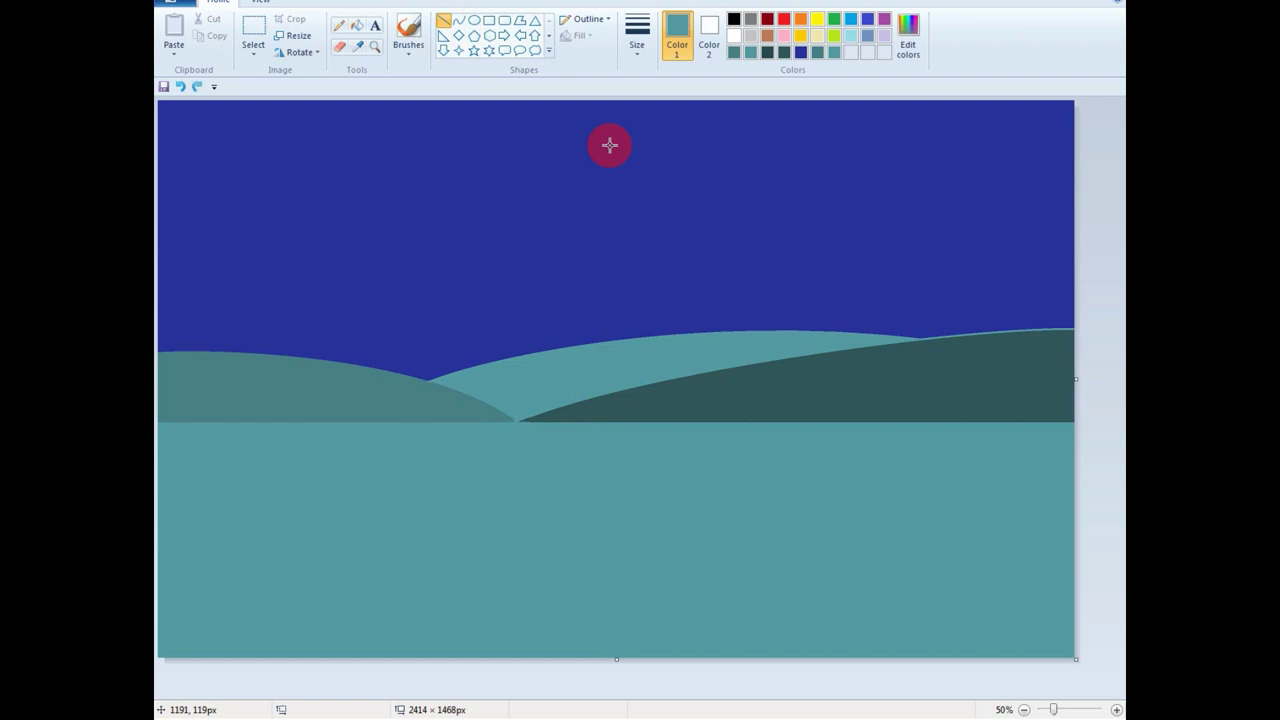
pyautogui.click(772, 52)
pyautogui.moveTo(523, 422); pyautogui.dragTo(512, 419)
pyautogui.click(611, 356)
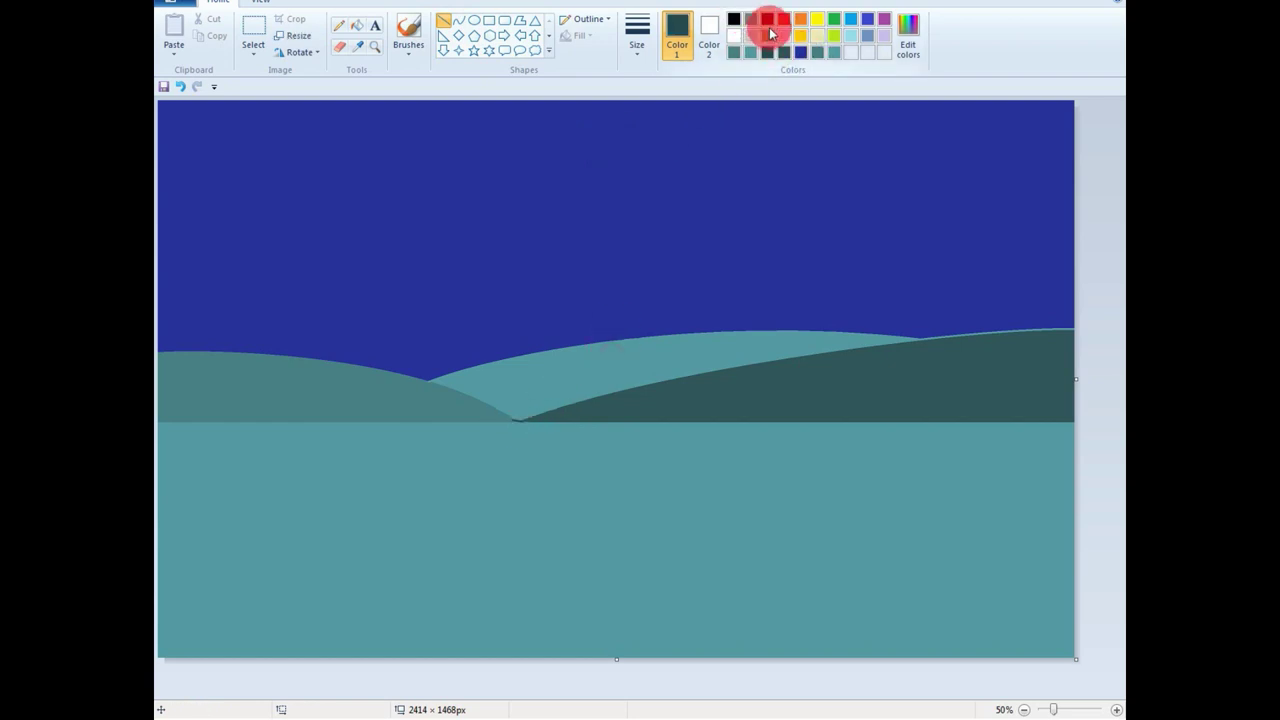
# - Refill the middle hill with a darker teal that sets it apart from the water
pyautogui.click(817, 52)
pyautogui.click(357, 25)
pyautogui.click(591, 366)
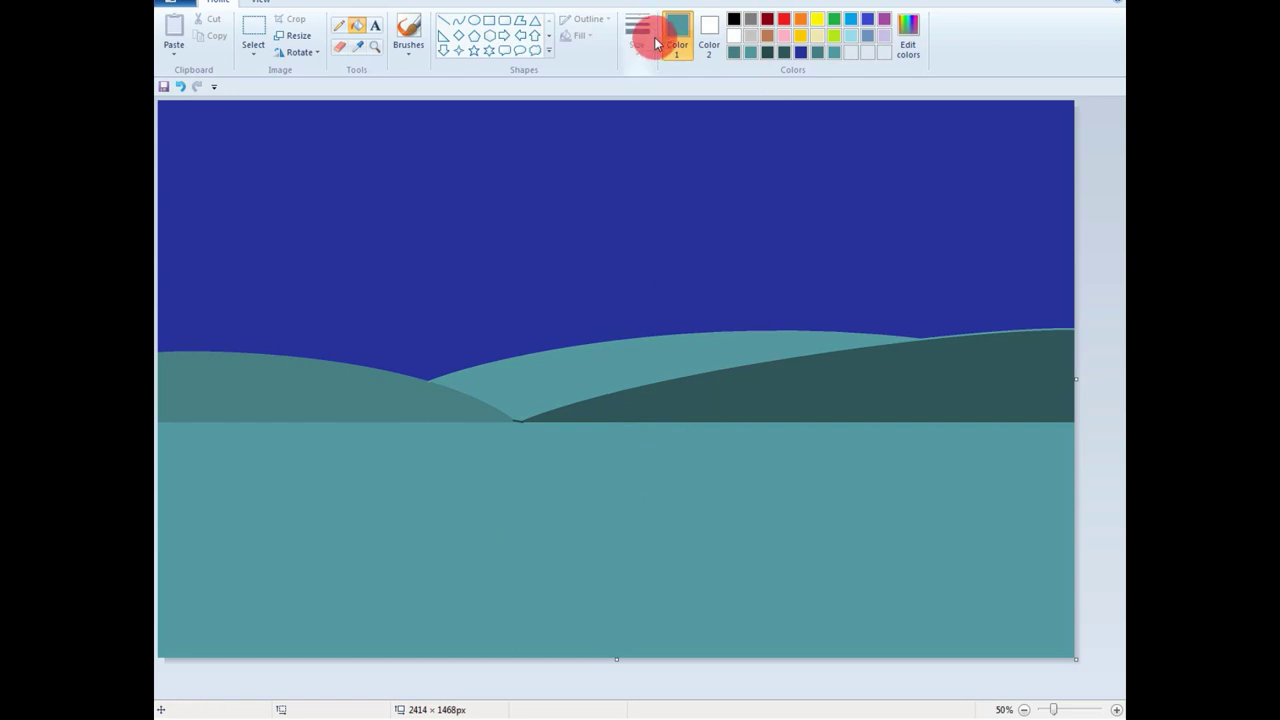
pyautogui.click(908, 38)
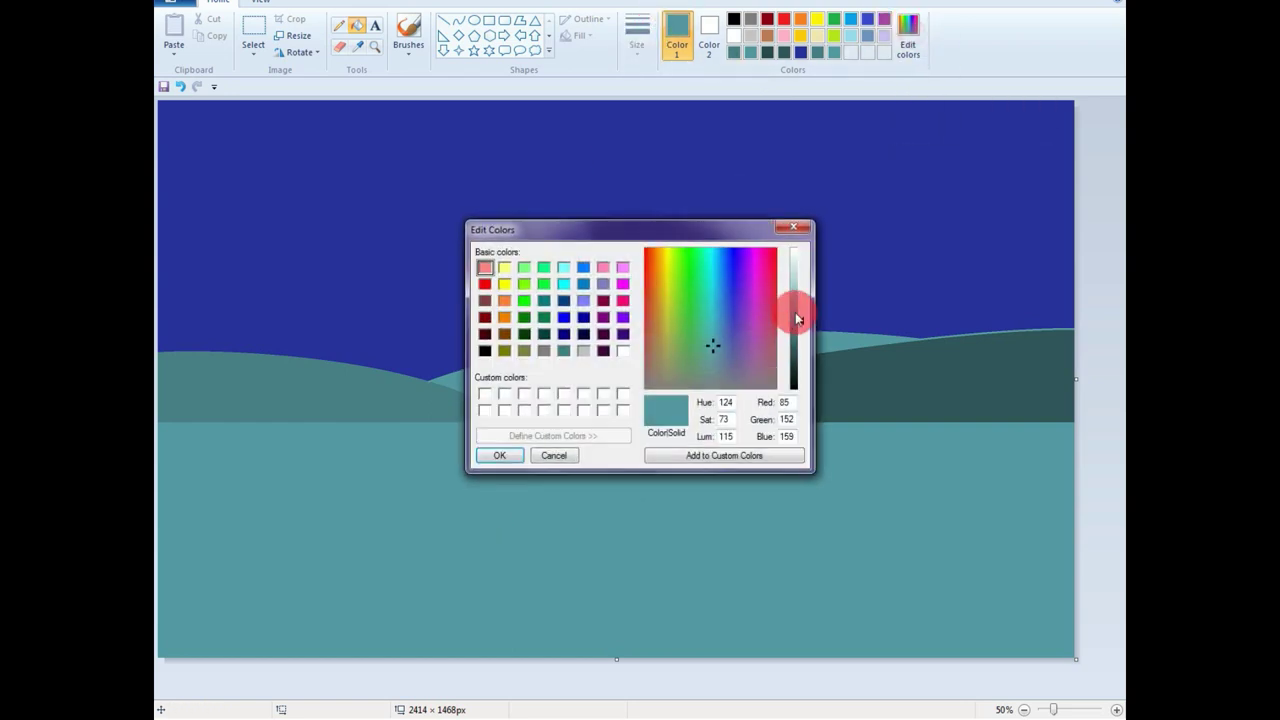
pyautogui.moveTo(797, 318); pyautogui.dragTo(797, 348)
pyautogui.click(505, 455)
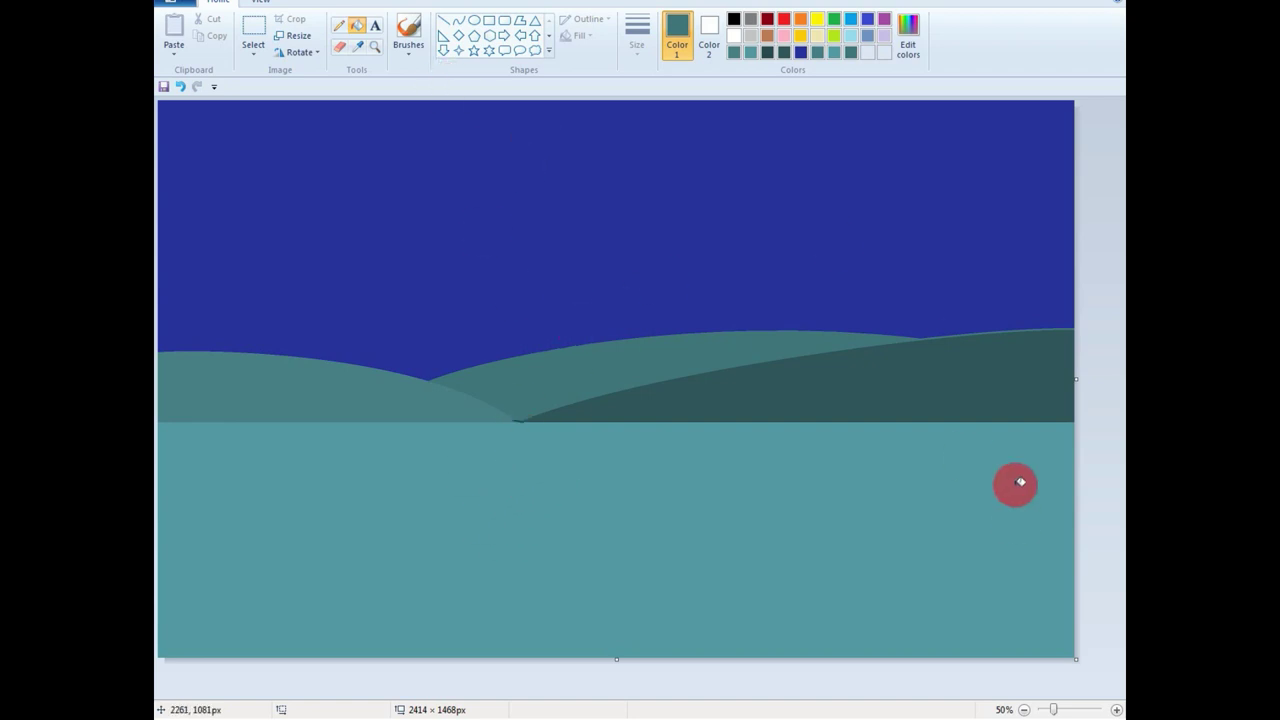
# - Try to draw a white circle outline about 487 × 487 px in the sky and fill it white
pyautogui.click(474, 20)
pyautogui.click(734, 36)
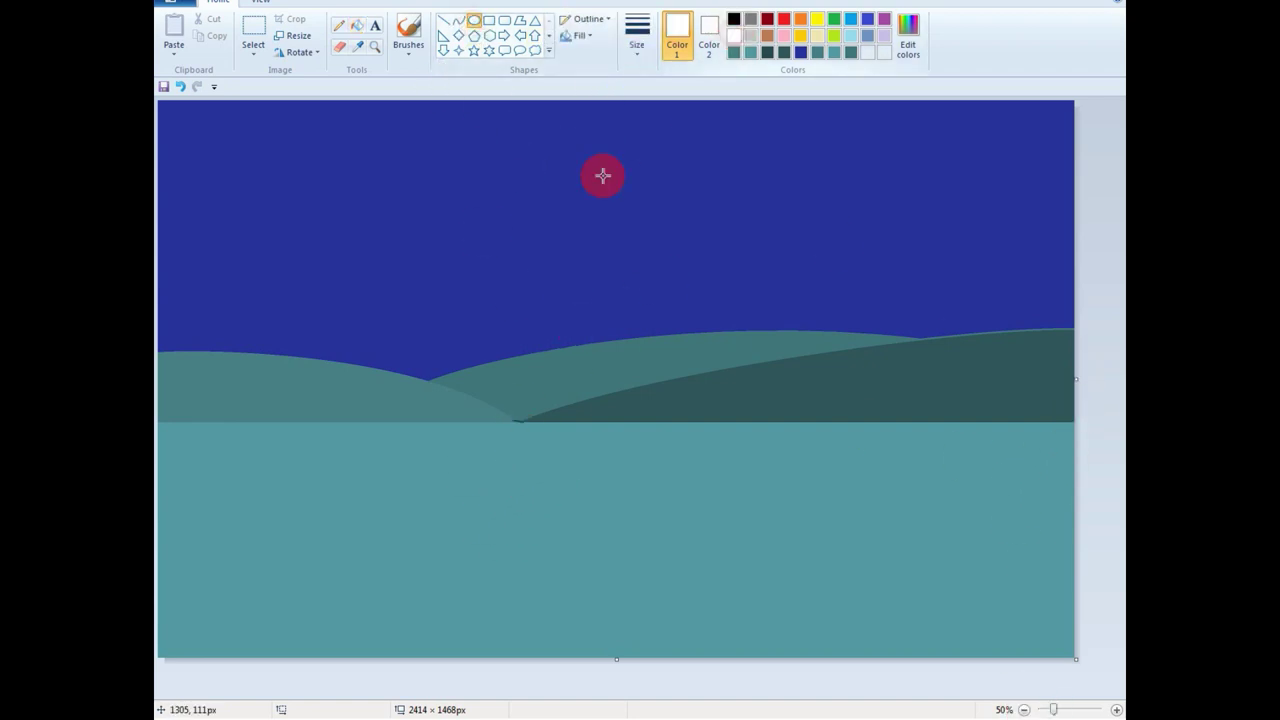
pyautogui.moveTo(494, 132); pyautogui.dragTo(668, 363)
pyautogui.moveTo(611, 220); pyautogui.dragTo(639, 222)
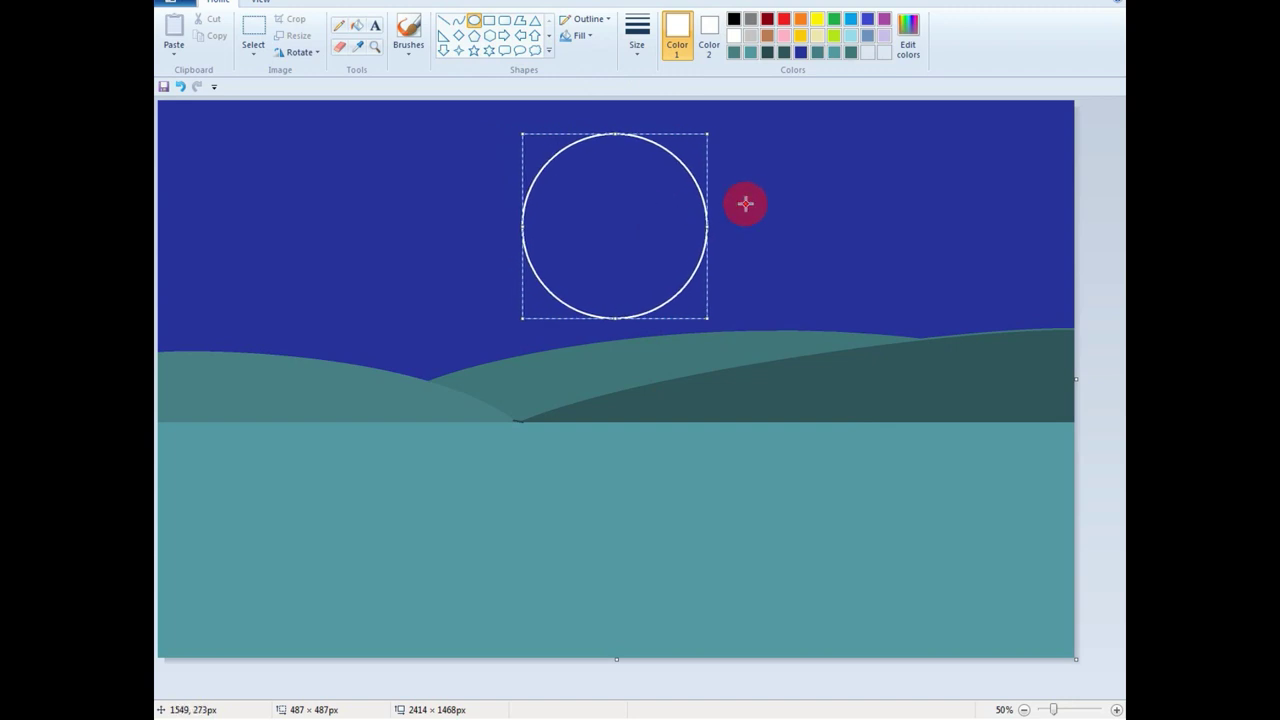
pyautogui.click(357, 25)
pyautogui.click(578, 199)
pyautogui.hotkey('ctrl', 'z')
pyautogui.hotkey('ctrl', 'z')
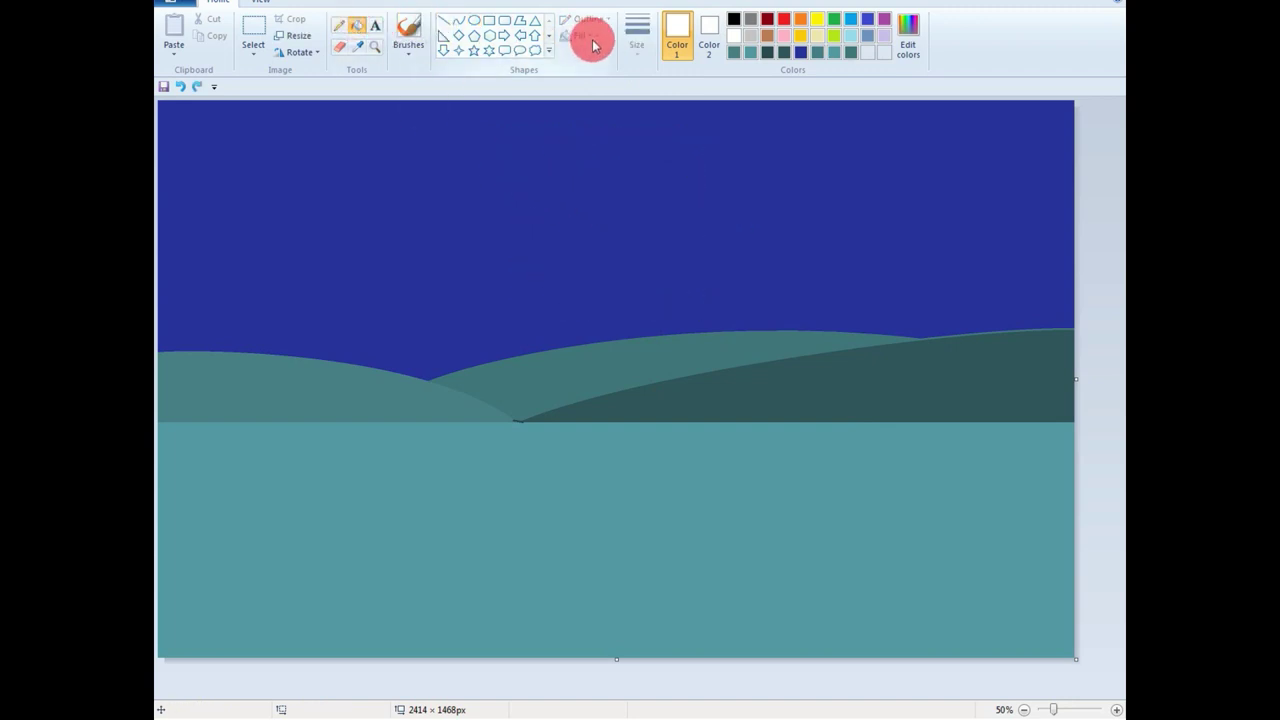
# - Draw a white circle with a solid fill as the moon and place it low over the middle hill's crest
pyautogui.click(580, 36)
pyautogui.click(600, 73)
pyautogui.moveTo(492, 208); pyautogui.dragTo(666, 363)
pyautogui.moveTo(590, 288); pyautogui.dragTo(767, 281)
# - Sample the middle hill's teal and pencil it over the moon's bottom edge where it overlaps the hill
pyautogui.click(244, 26)
pyautogui.click(357, 46)
pyautogui.click(563, 363)
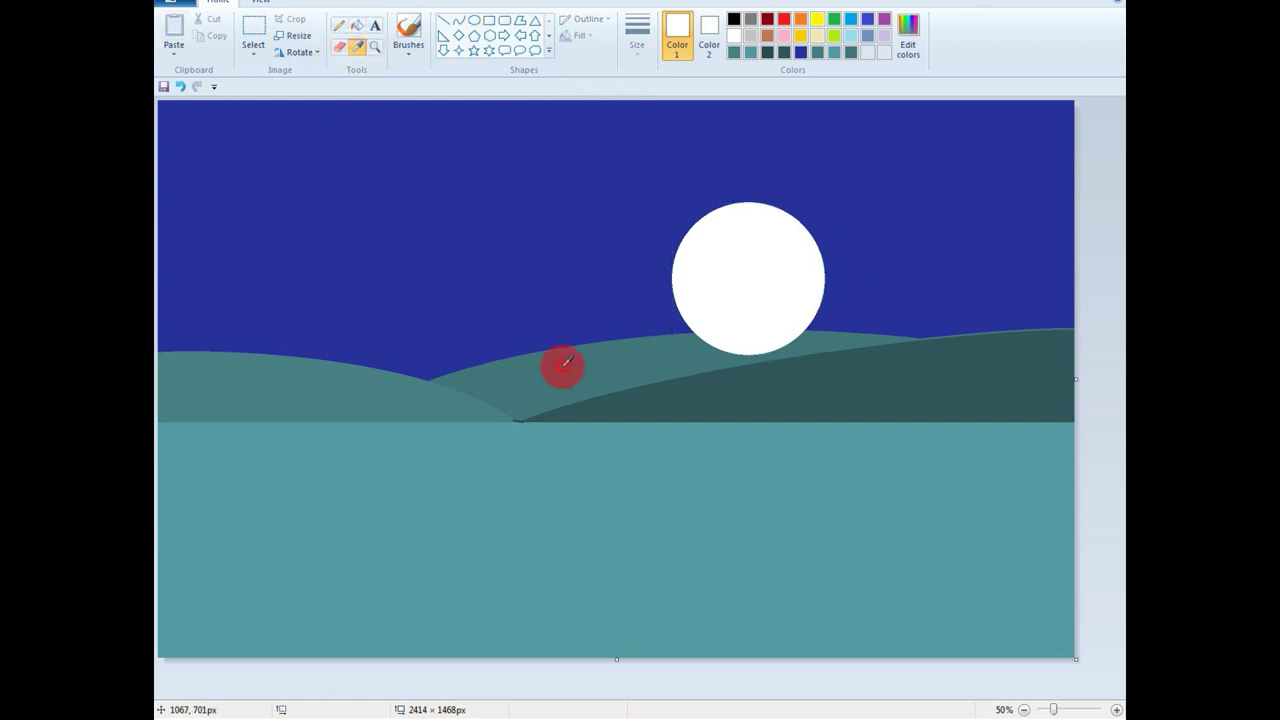
pyautogui.click(338, 47)
pyautogui.click(704, 30)
pyautogui.click(339, 27)
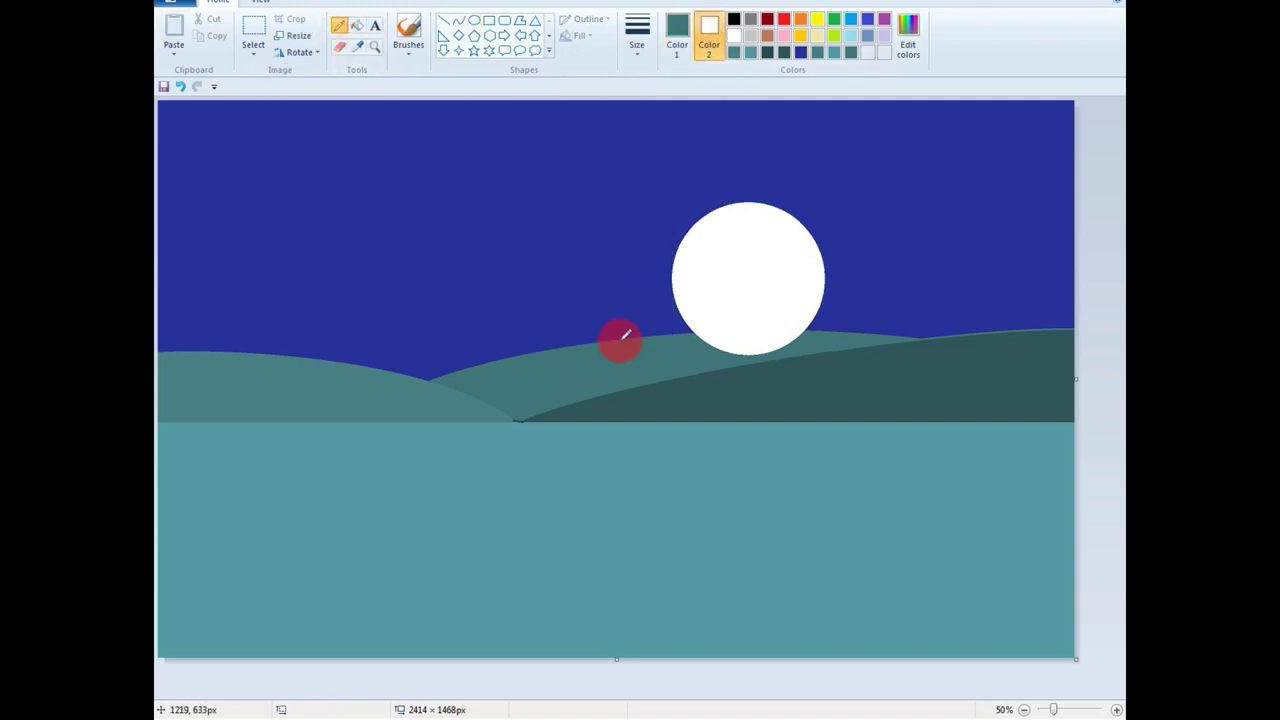
pyautogui.moveTo(743, 350); pyautogui.dragTo(775, 347)
# - Paint the hill teal over the rest of the moon's base, up to just below the hill's crest
pyautogui.click(1117, 709)
pyautogui.click(1117, 709)
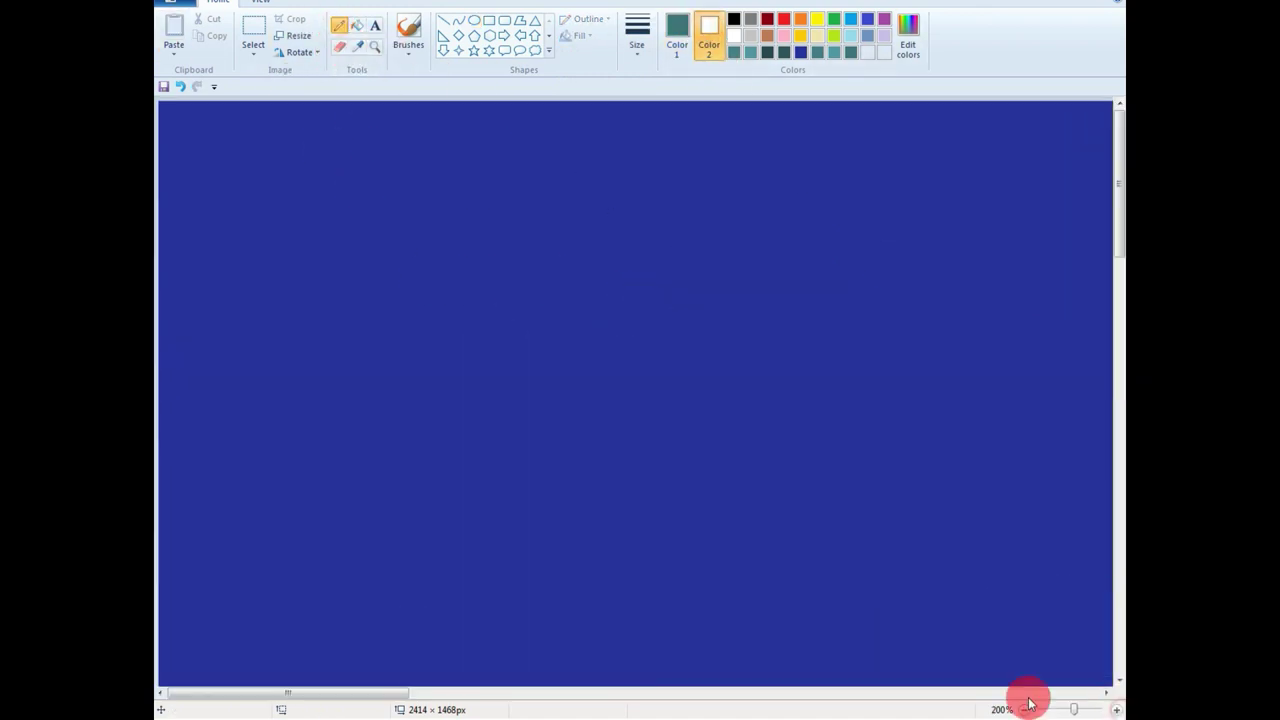
pyautogui.moveTo(402, 694); pyautogui.dragTo(702, 698)
pyautogui.moveTo(1119, 216); pyautogui.dragTo(1122, 270)
pyautogui.click(1118, 270)
pyautogui.moveTo(586, 690); pyautogui.dragTo(717, 692)
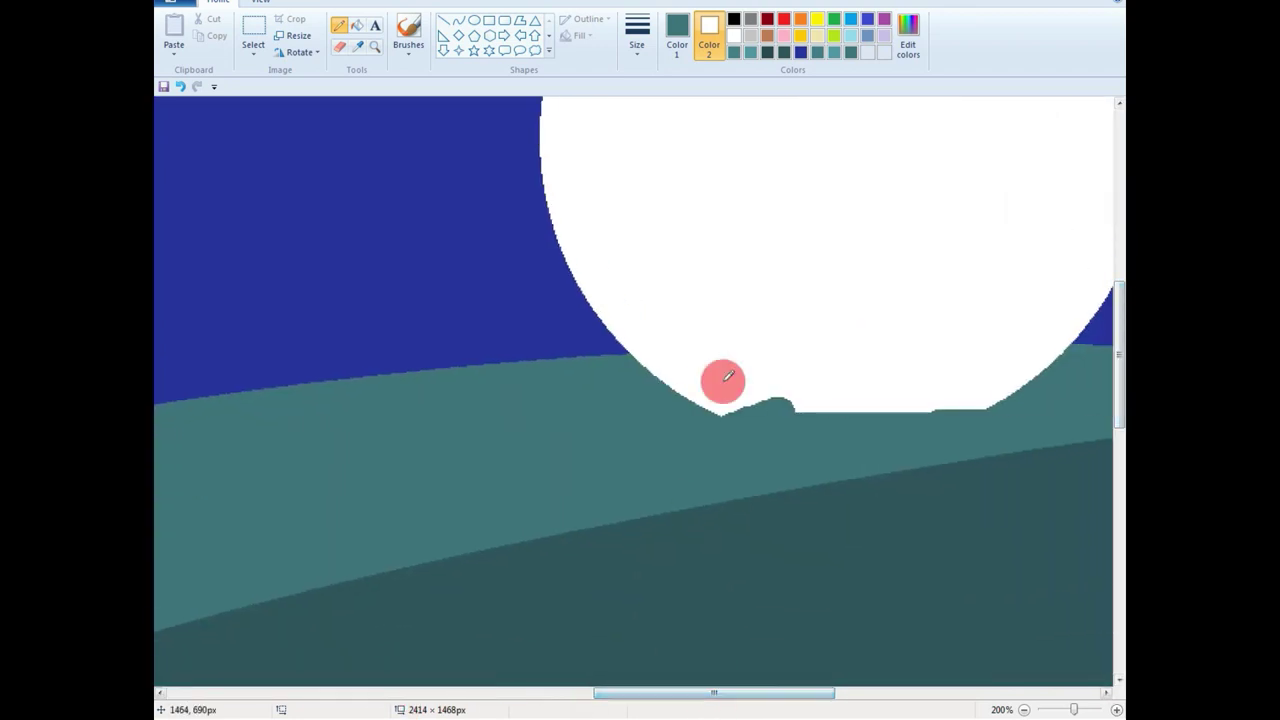
pyautogui.moveTo(720, 377)
pyautogui.mouseDown()
pyautogui.moveTo(991, 401)
pyautogui.moveTo(728, 401)
pyautogui.moveTo(1065, 359)
pyautogui.moveTo(918, 380)
pyautogui.moveTo(958, 358)
pyautogui.moveTo(668, 382)
pyautogui.moveTo(911, 325)
pyautogui.moveTo(1073, 343)
pyautogui.mouseUp()
# - Draw a teal curve along the middle hill's crest across the moon and fill the white gaps beneath it with teal
pyautogui.click(458, 20)
pyautogui.click(677, 35)
pyautogui.moveTo(782, 362); pyautogui.dragTo(977, 331)
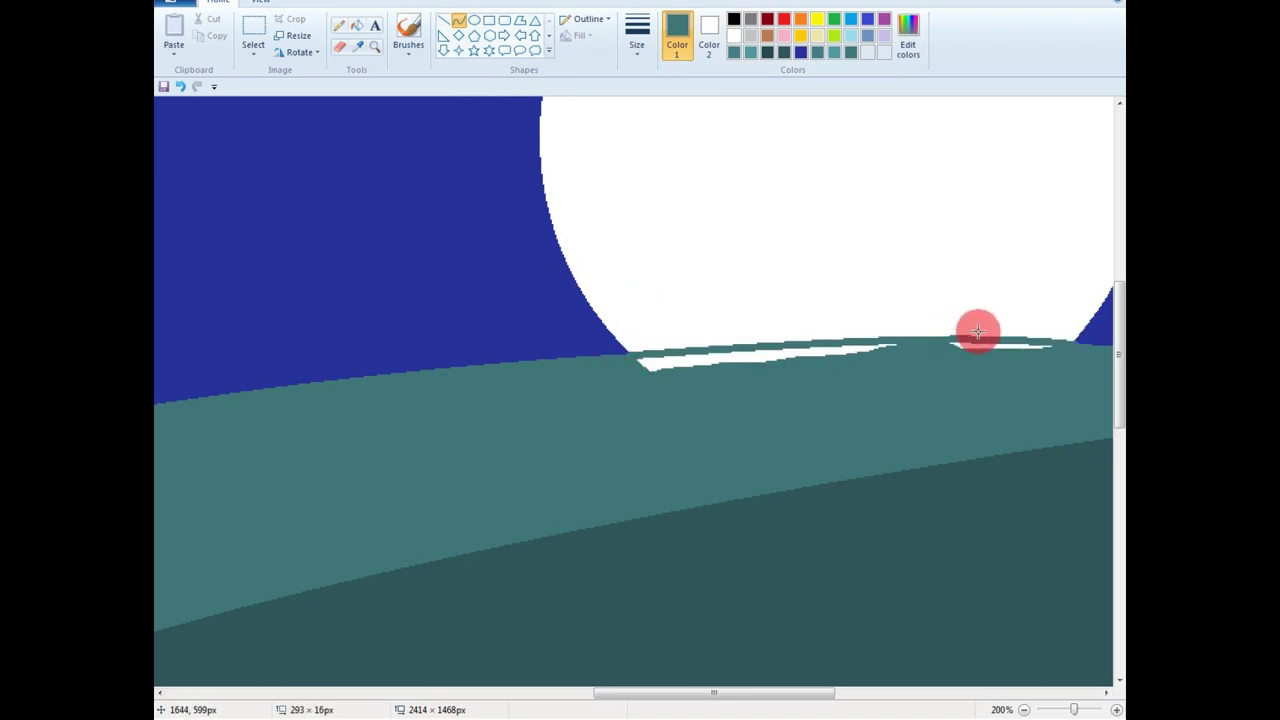
pyautogui.click(356, 25)
pyautogui.click(730, 356)
pyautogui.click(1000, 346)
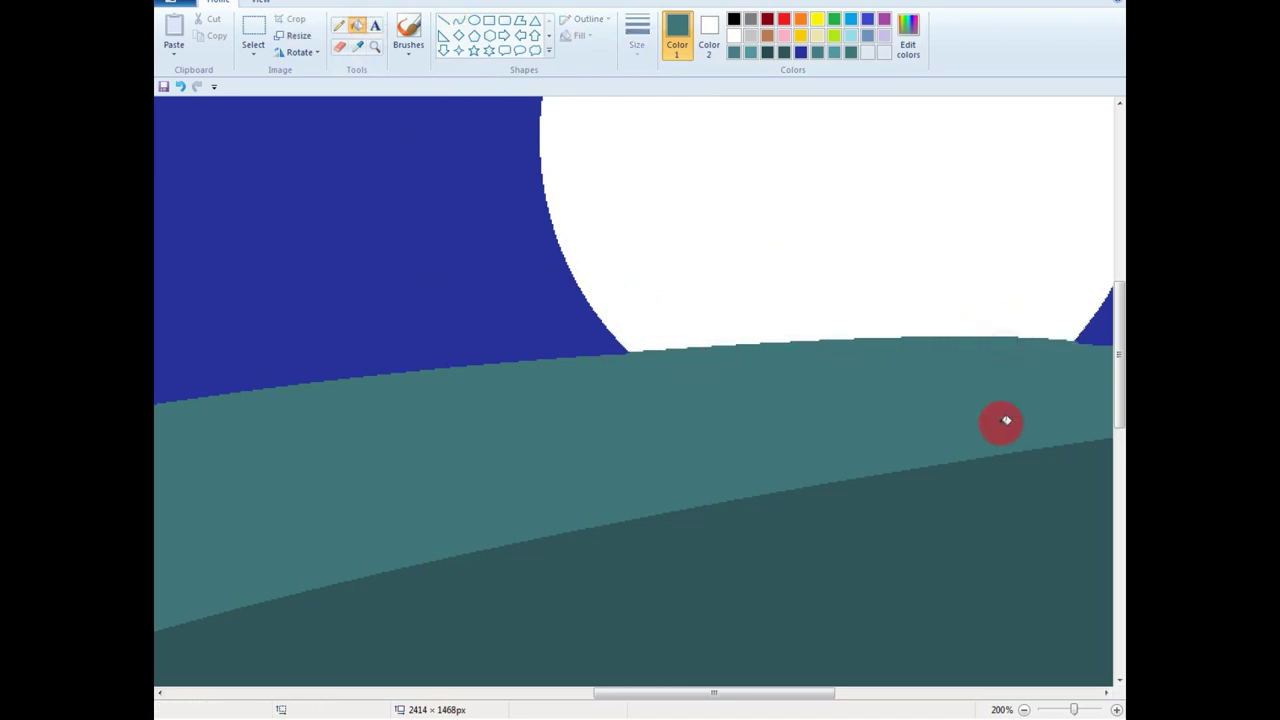
# - Widen the canvas to about 3688 × 1468 px to get a blank work area beside the landscape
pyautogui.click(1023, 709)
pyautogui.click(1023, 709)
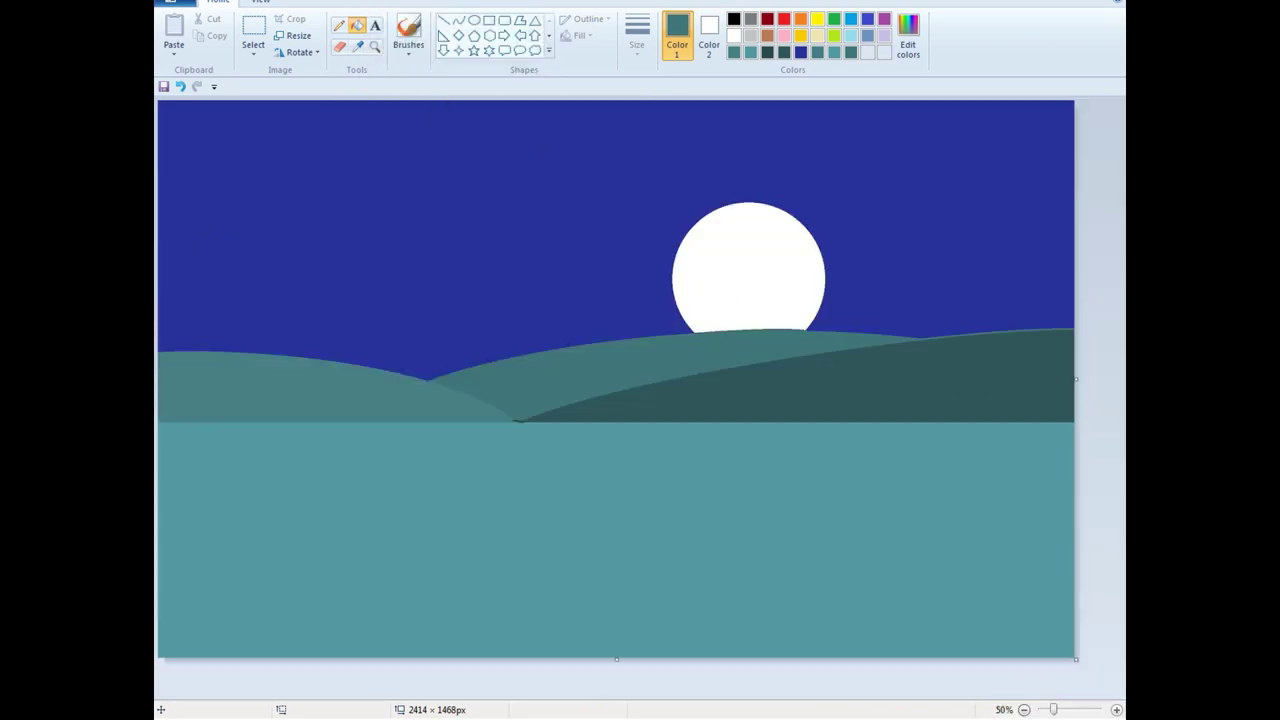
pyautogui.click(1023, 709)
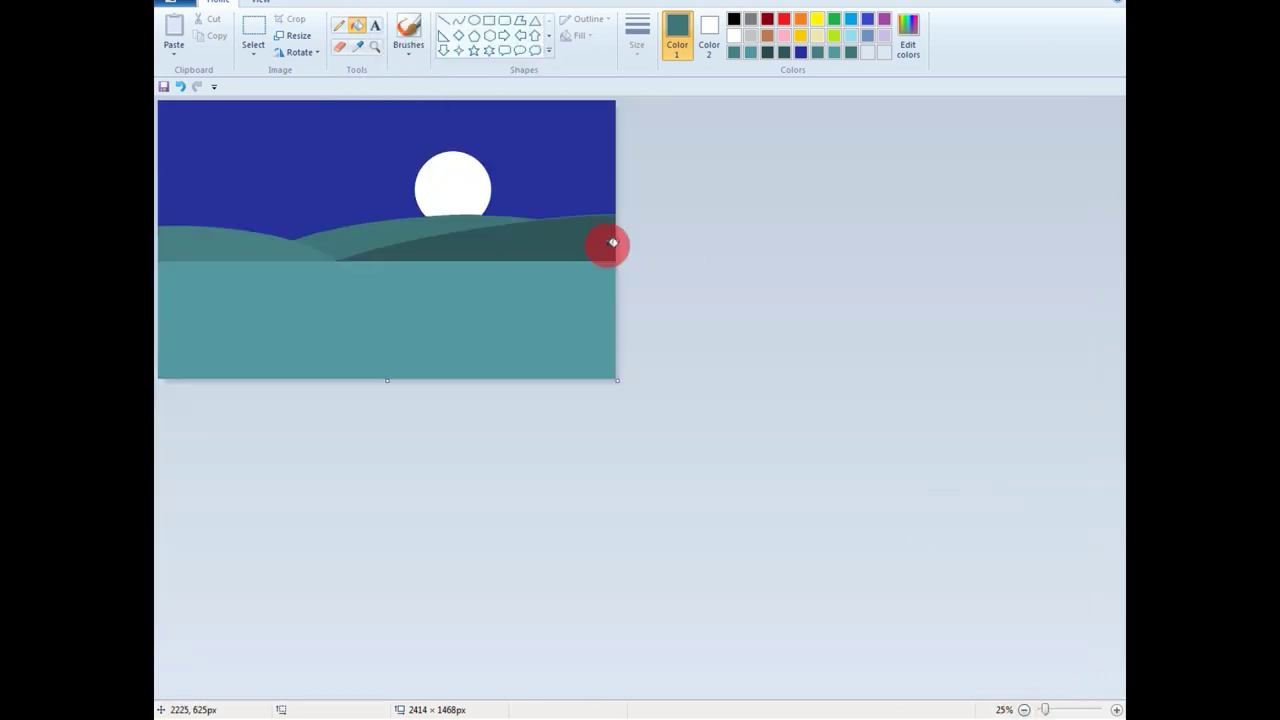
pyautogui.moveTo(638, 245); pyautogui.dragTo(858, 245)
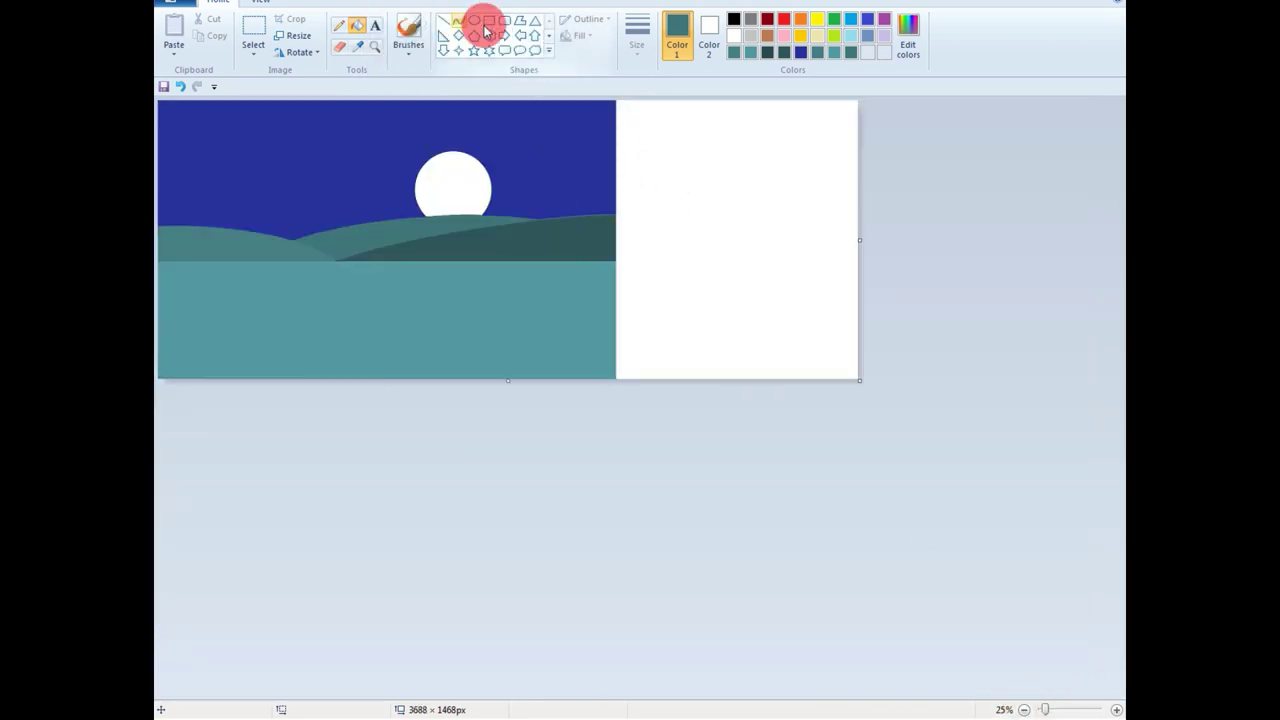
# - Draw a green triangle about 313 × 161 px in the blank area and fill it green
pyautogui.click(535, 20)
pyautogui.click(834, 18)
pyautogui.moveTo(674, 157); pyautogui.dragTo(739, 210)
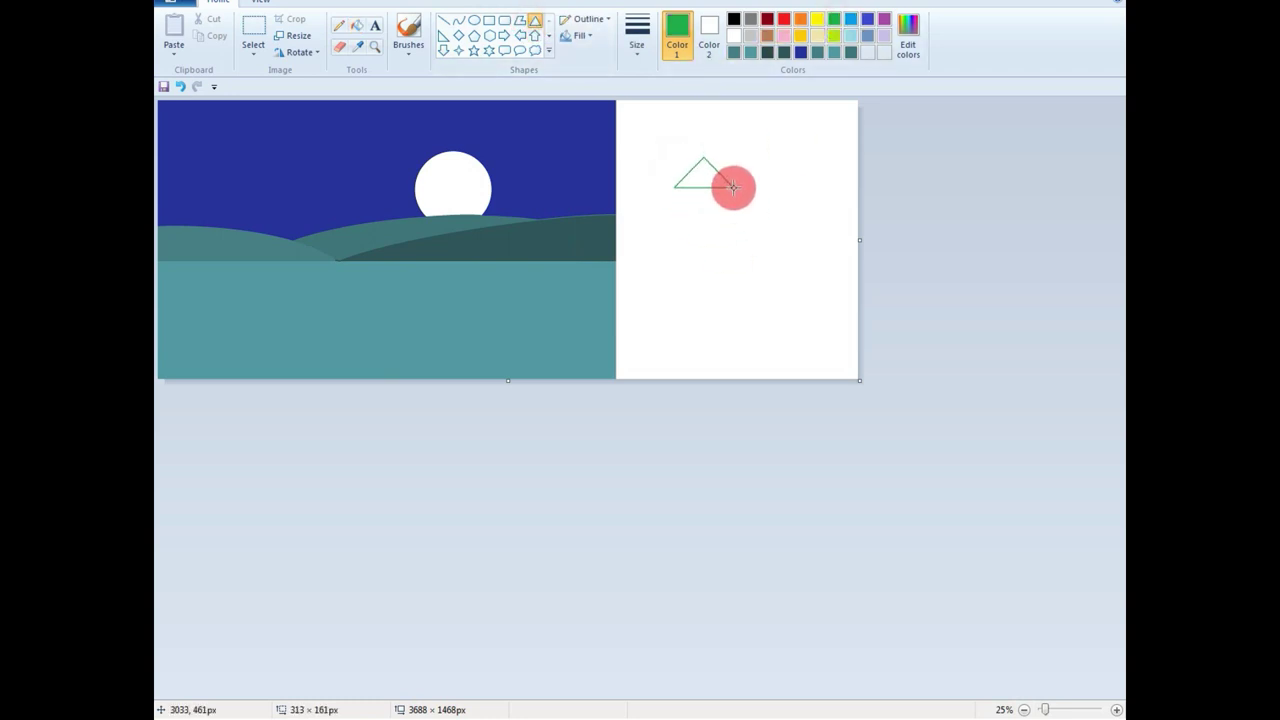
pyautogui.click(357, 25)
pyautogui.click(705, 175)
# - Duplicate the green triangle with transparent selection, enlarge the copy and place it underneath as the tree's second tier
pyautogui.click(253, 48)
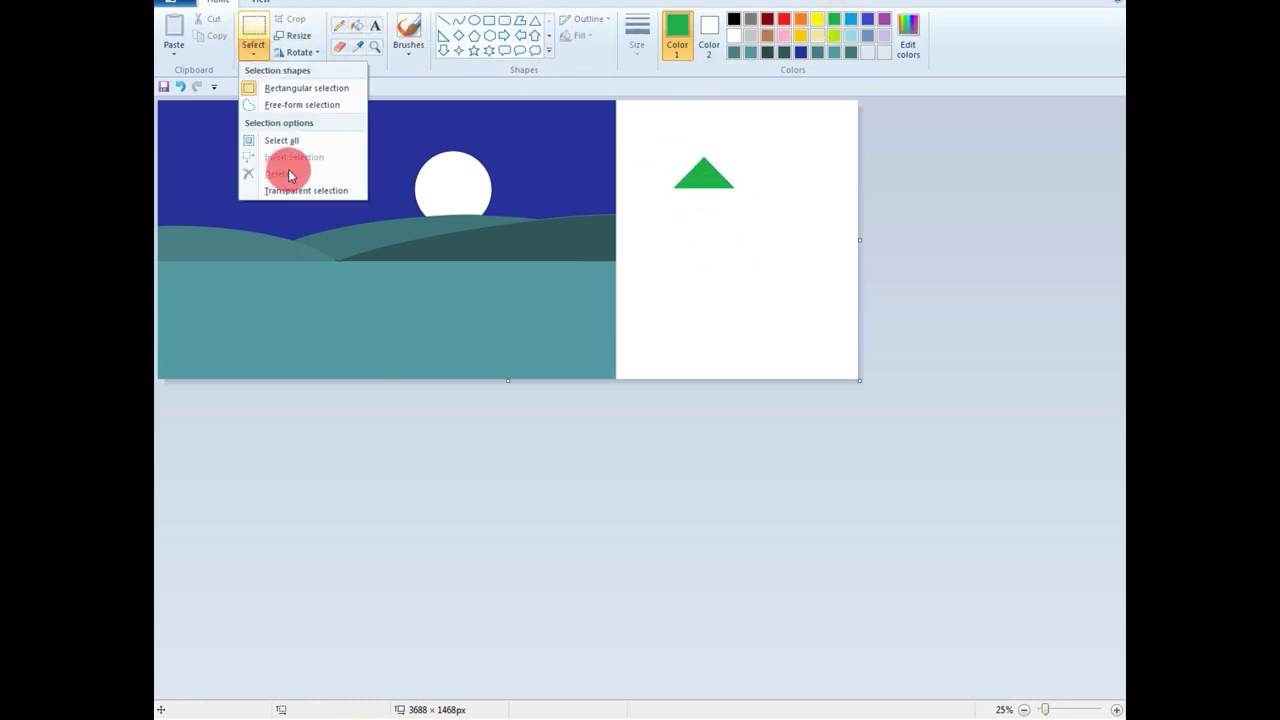
pyautogui.click(290, 190)
pyautogui.moveTo(660, 141); pyautogui.dragTo(749, 200)
pyautogui.rightClick(677, 167)
pyautogui.click(700, 194)
pyautogui.rightClick(800, 176)
pyautogui.click(820, 222)
pyautogui.moveTo(190, 124); pyautogui.dragTo(693, 183)
pyautogui.moveTo(752, 219); pyautogui.dragTo(773, 232)
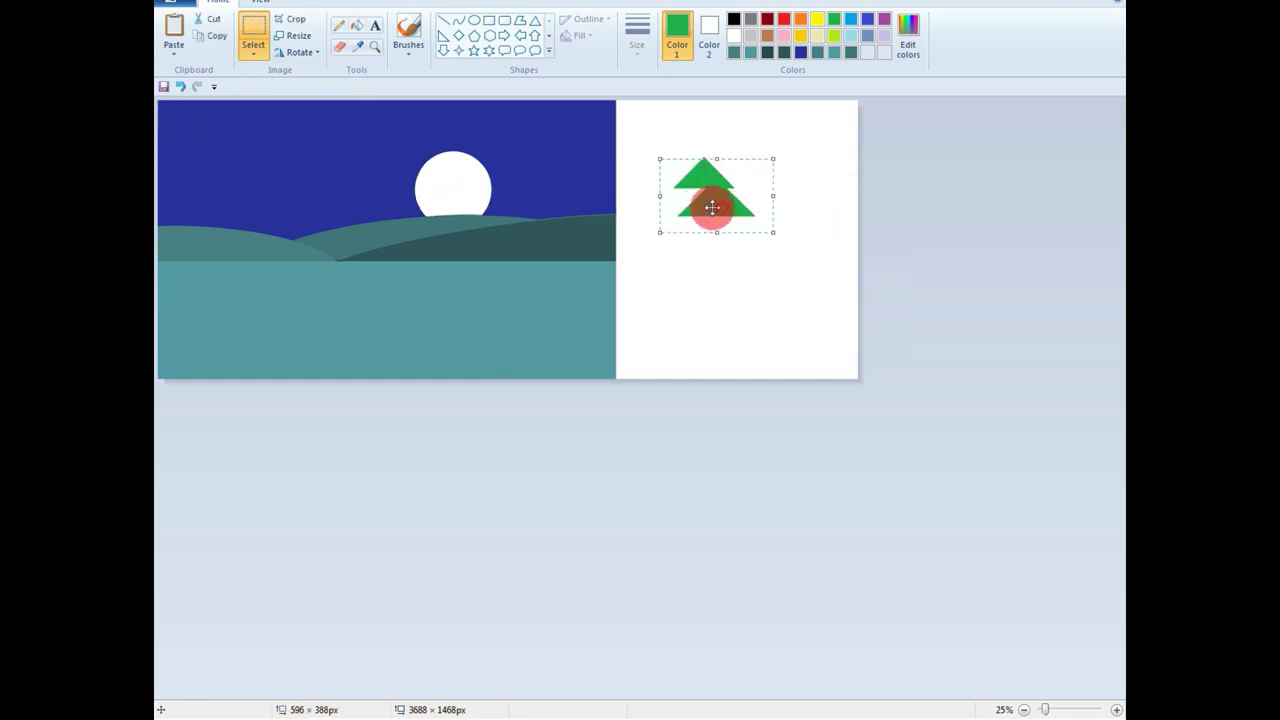
# - Paste another green triangle, enlarge it further and place it under the second tier as the tree's third tier
pyautogui.rightClick(812, 172)
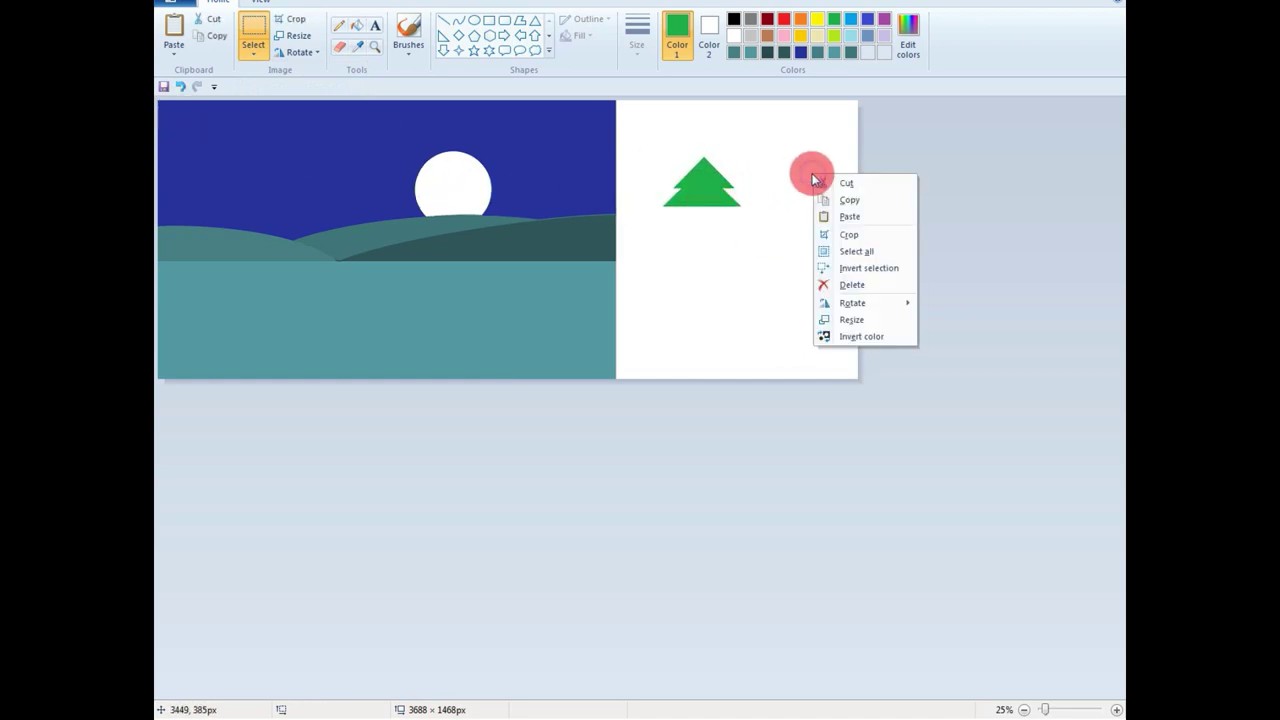
pyautogui.click(835, 213)
pyautogui.moveTo(200, 134); pyautogui.dragTo(803, 294)
pyautogui.moveTo(760, 264); pyautogui.dragTo(731, 230)
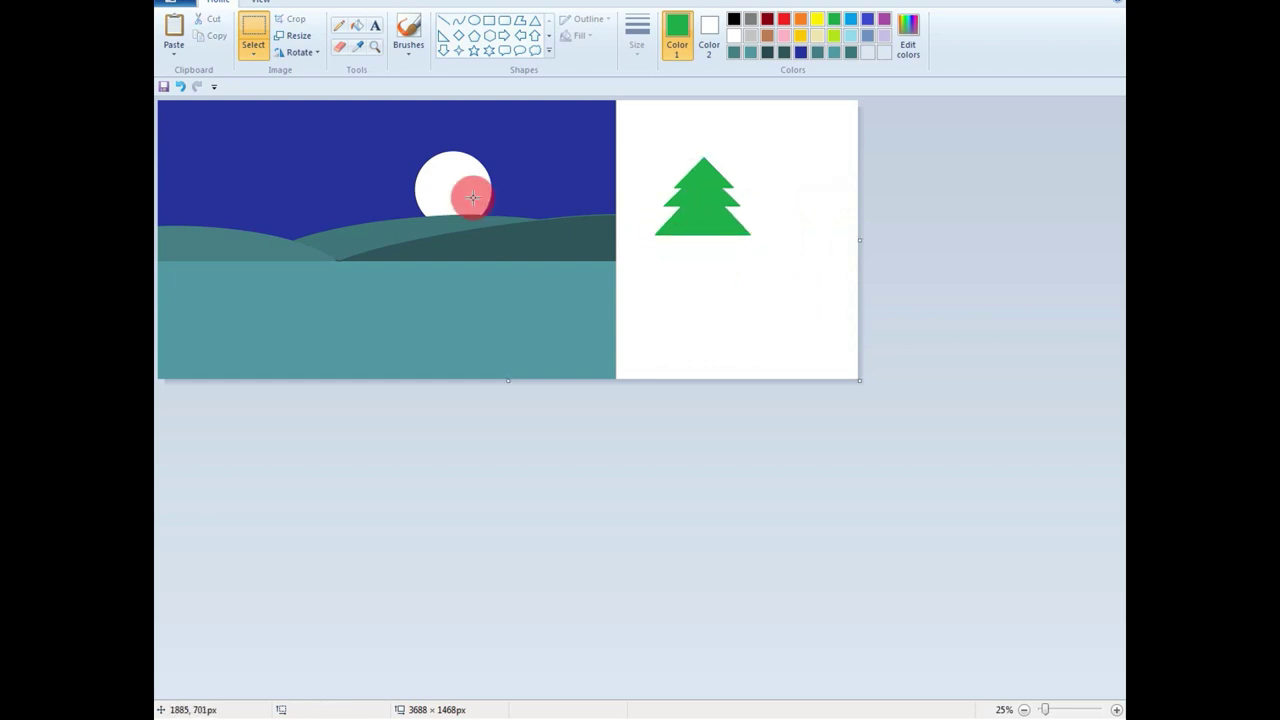
# - Draw a brown rectangle about 81 × 245 px under the tree as its trunk and fill it brown
pyautogui.click(488, 20)
pyautogui.click(768, 35)
pyautogui.moveTo(691, 236); pyautogui.dragTo(707, 281)
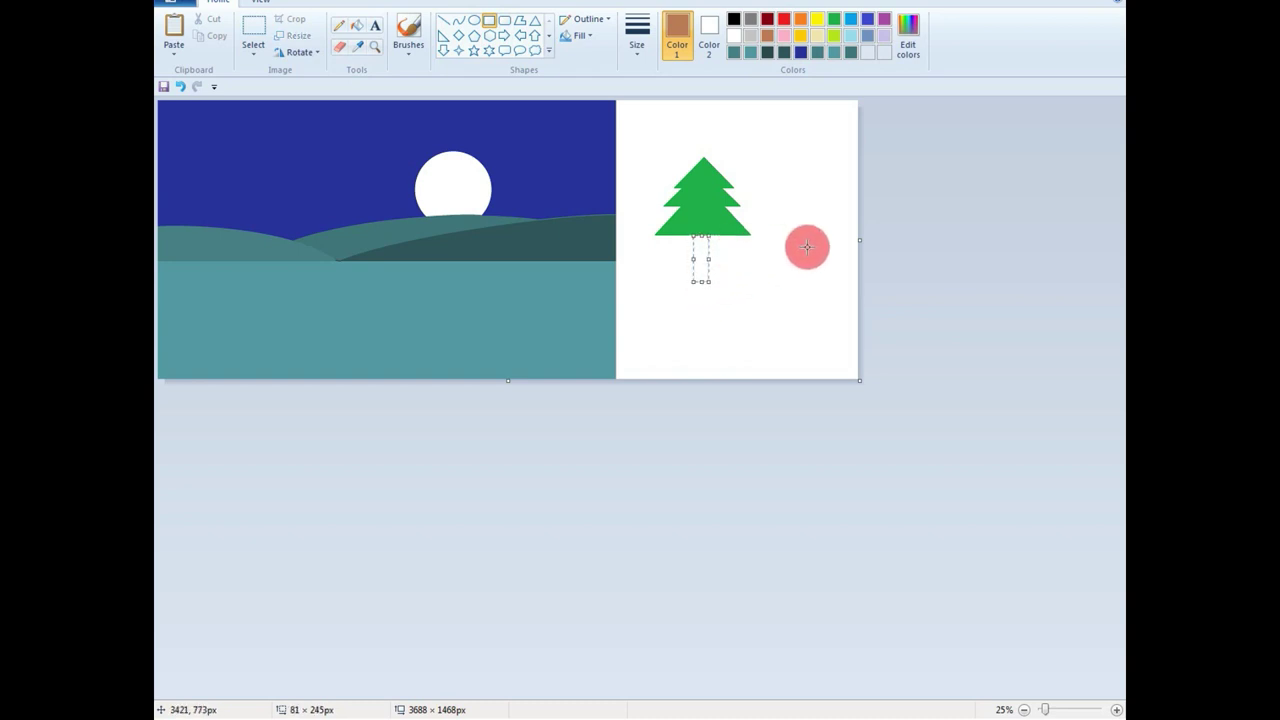
pyautogui.click(357, 25)
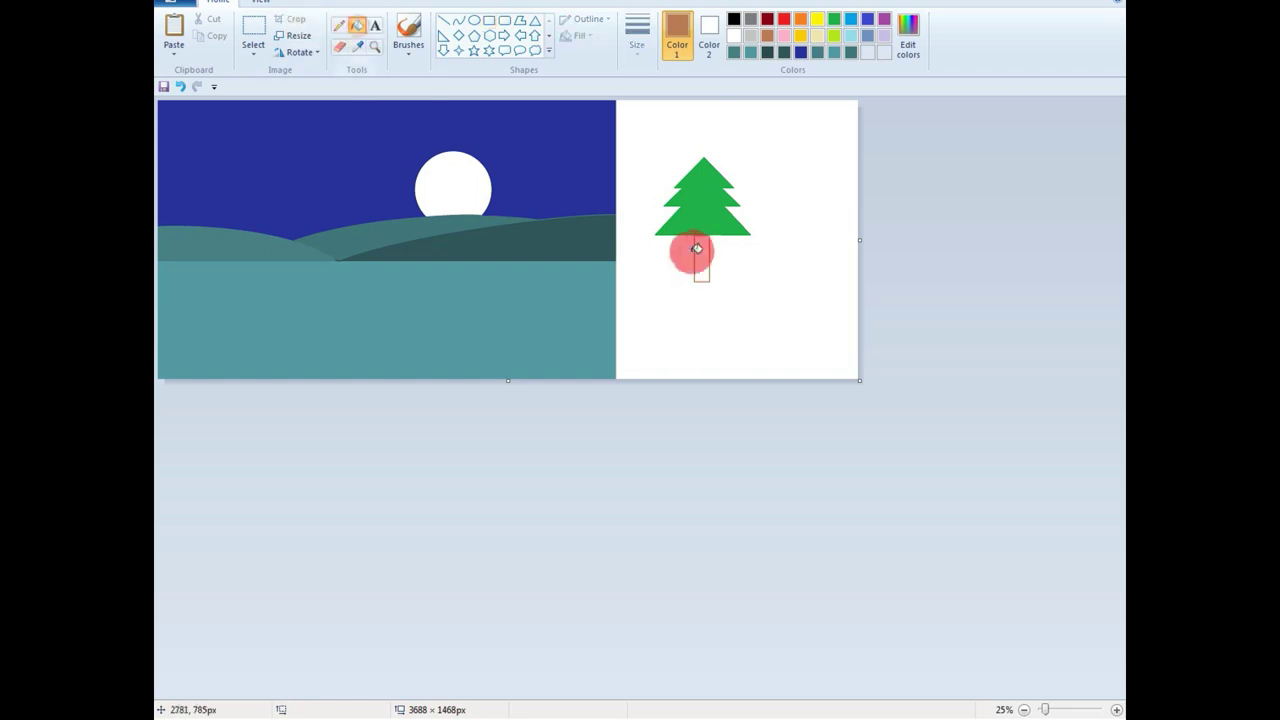
pyautogui.click(701, 258)
# - Select the whole tree with its trunk and copy it
pyautogui.click(256, 35)
pyautogui.moveTo(633, 141); pyautogui.dragTo(759, 309)
pyautogui.rightClick(709, 234)
pyautogui.click(740, 262)
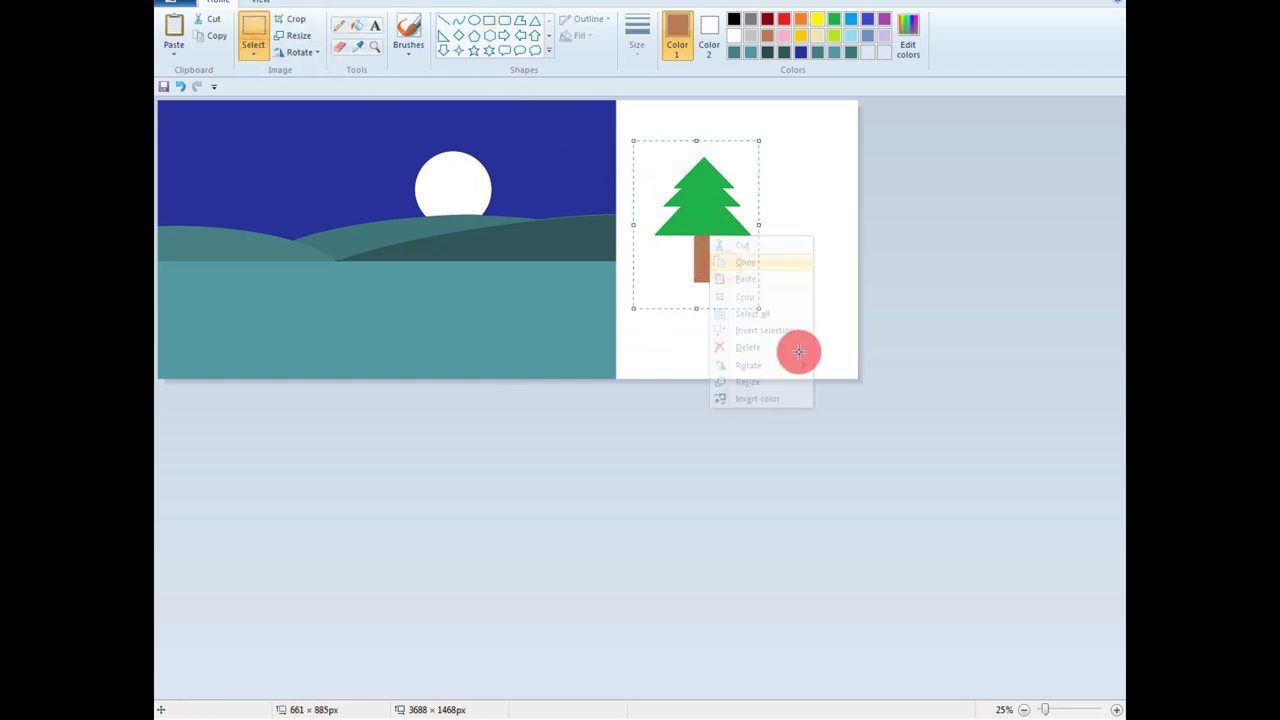
pyautogui.moveTo(454, 229); pyautogui.dragTo(391, 234)
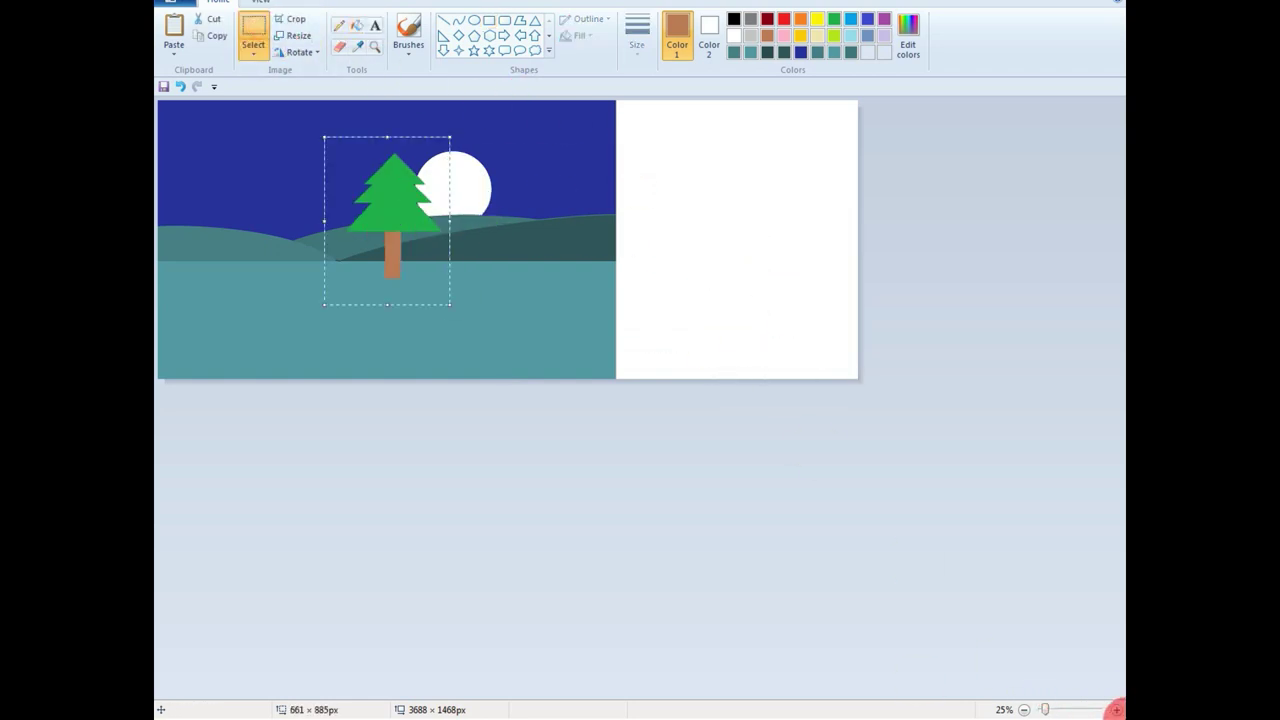
pyautogui.click(1116, 709)
pyautogui.hotkey('ctrl', 'z')
# - Paste the tree, shrink it to about 206 × 314 px and stand it on the left hill at the picture's edge
pyautogui.rightClick(541, 294)
pyautogui.click(577, 338)
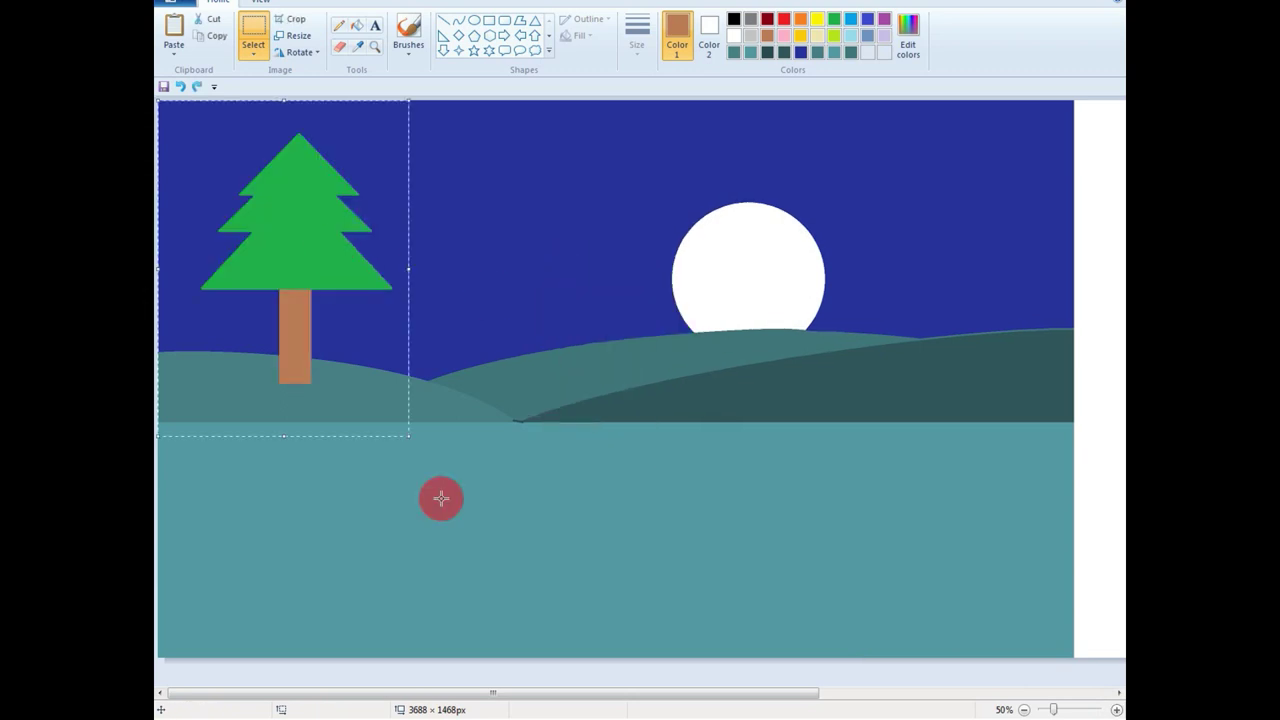
pyautogui.moveTo(235, 219); pyautogui.dragTo(235, 220)
pyautogui.moveTo(192, 168); pyautogui.dragTo(178, 313)
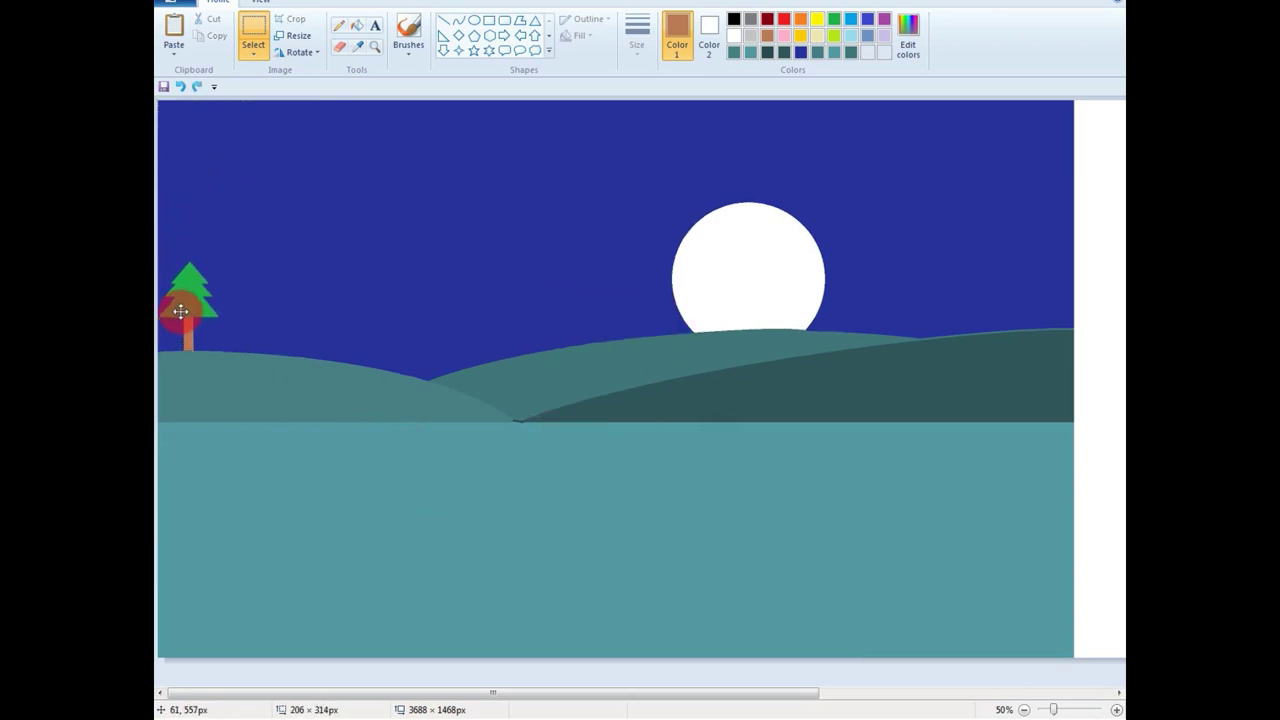
pyautogui.rightClick(329, 320)
pyautogui.click(365, 362)
pyautogui.moveTo(409, 434); pyautogui.dragTo(266, 314)
pyautogui.moveTo(300, 374); pyautogui.dragTo(286, 334)
pyautogui.moveTo(251, 286); pyautogui.dragTo(582, 310)
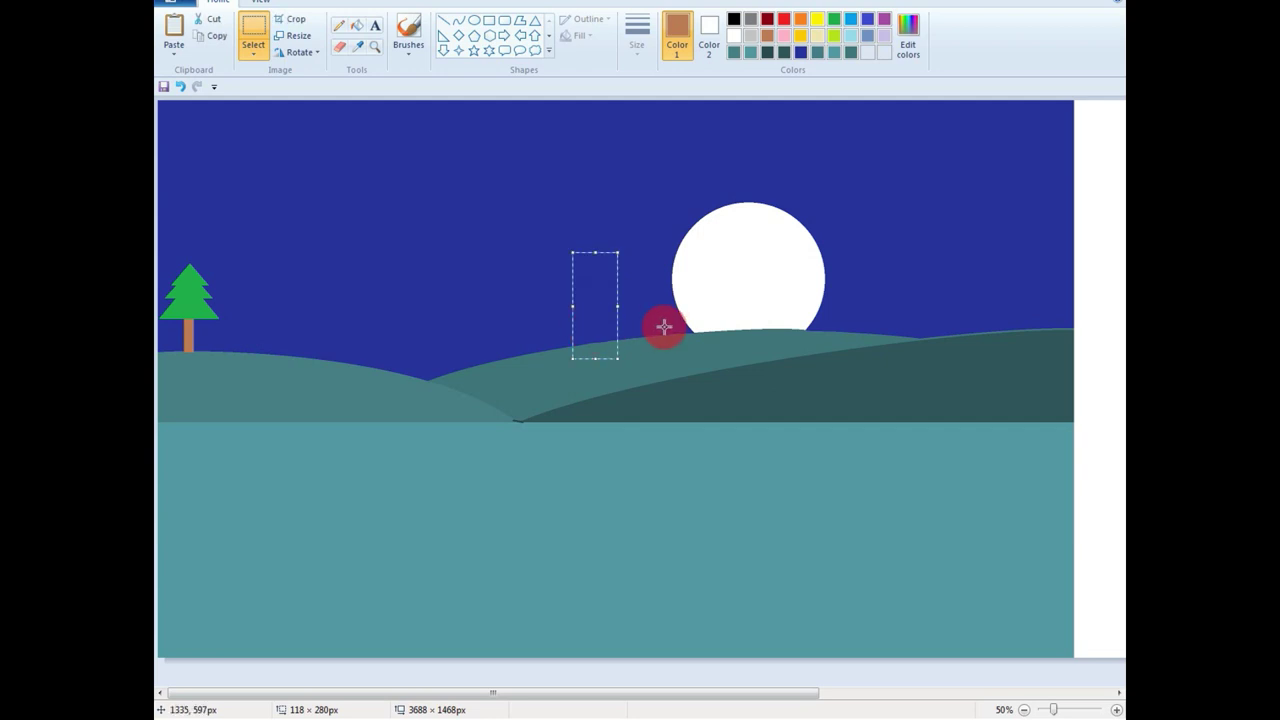
# - Paste another tree, shrink it to about 174 × 310 px and stand it on the middle hill left of the moon
pyautogui.rightClick(570, 369)
pyautogui.click(603, 414)
pyautogui.moveTo(254, 224); pyautogui.dragTo(566, 397)
pyautogui.moveTo(724, 610); pyautogui.dragTo(539, 391)
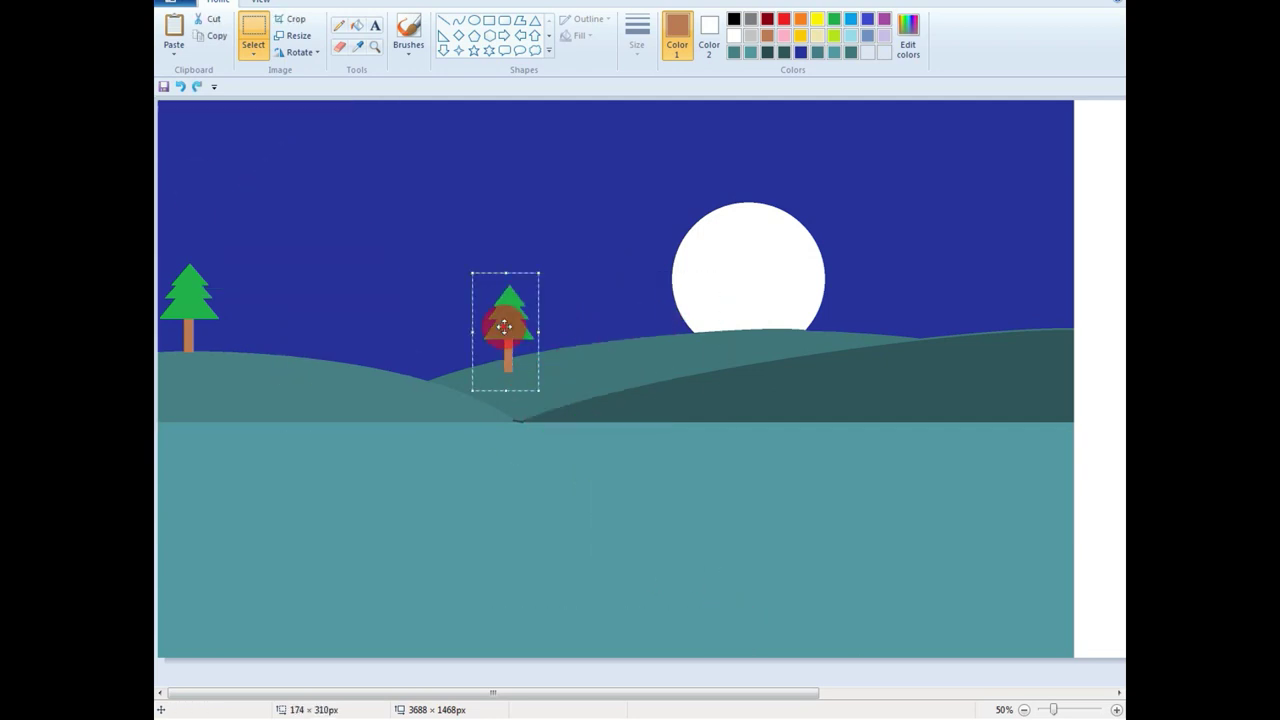
pyautogui.moveTo(505, 326); pyautogui.dragTo(648, 310)
# - Duplicate the middle hill's tree, shrink the copy to about 94 × 186 px and place it in front of the moon
pyautogui.rightClick(648, 314)
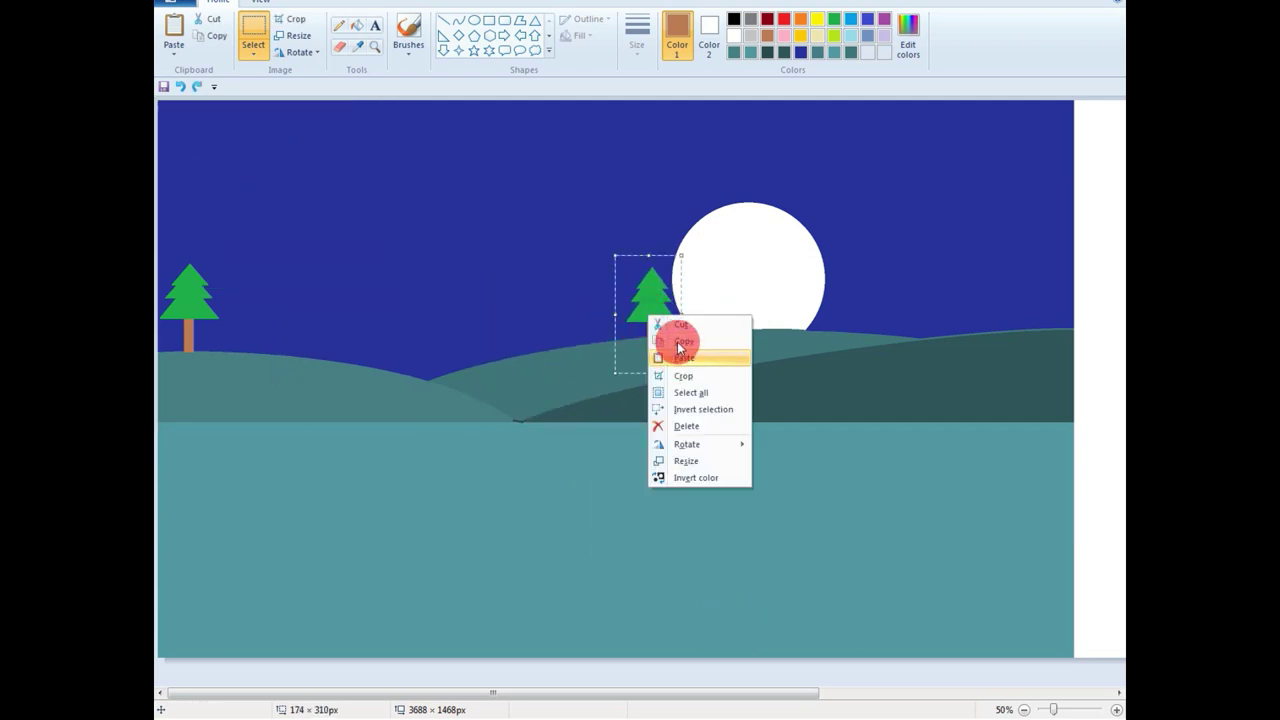
pyautogui.click(677, 343)
pyautogui.rightClick(823, 354)
pyautogui.click(867, 401)
pyautogui.moveTo(192, 170); pyautogui.dragTo(709, 297)
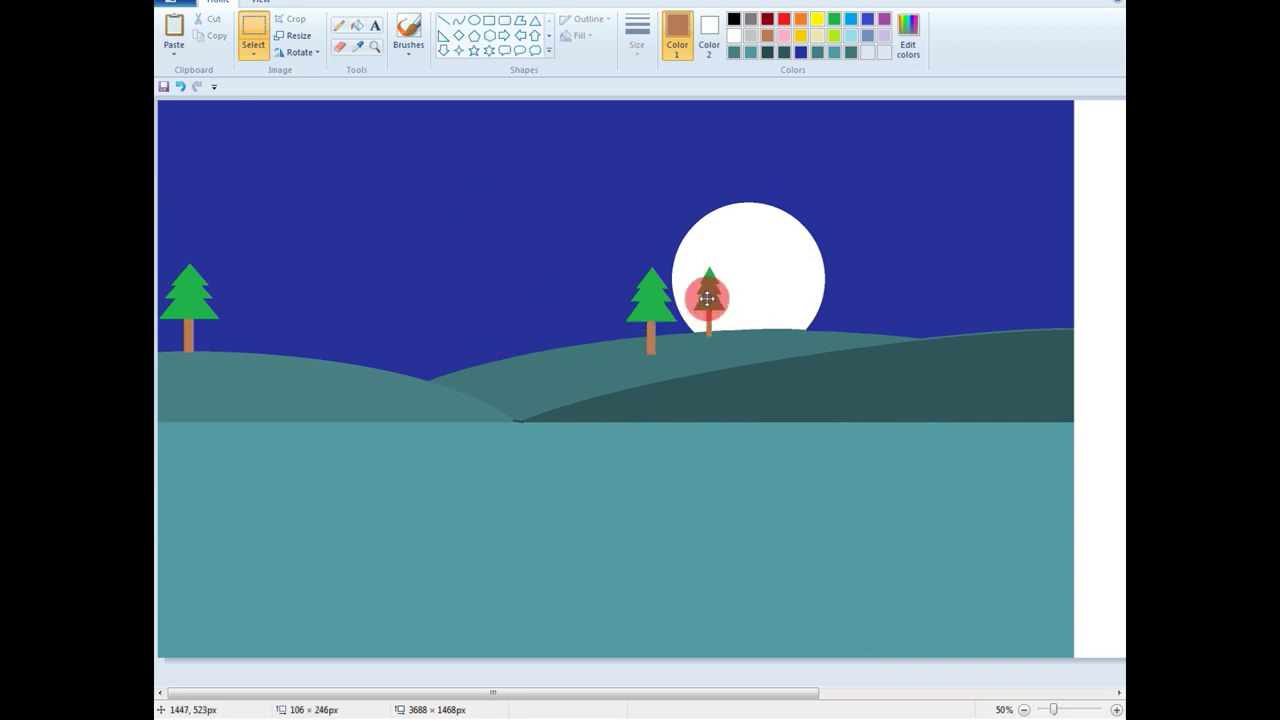
pyautogui.moveTo(749, 353); pyautogui.dragTo(718, 340)
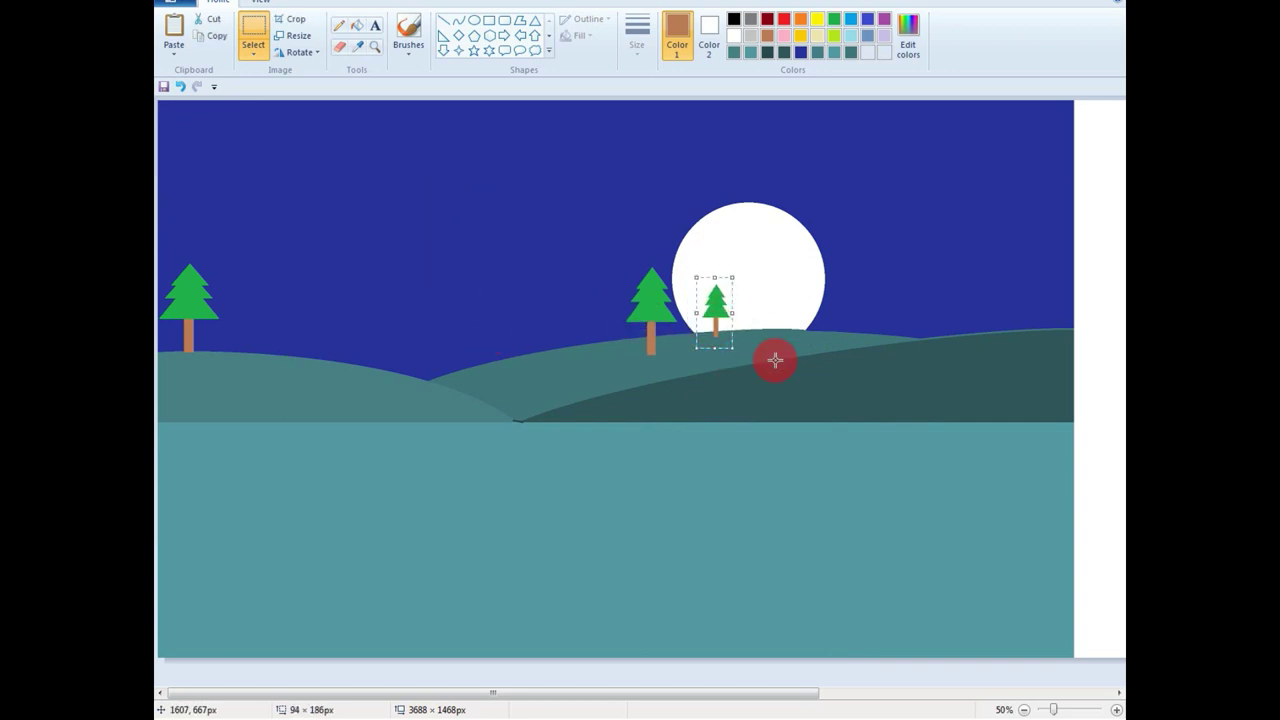
# - Duplicate the small tree in front of the moon and place the copy on the left hill's right-hand slope
pyautogui.rightClick(724, 318)
pyautogui.click(757, 343)
pyautogui.rightClick(820, 349)
pyautogui.click(866, 396)
pyautogui.moveTo(180, 140); pyautogui.dragTo(363, 277)
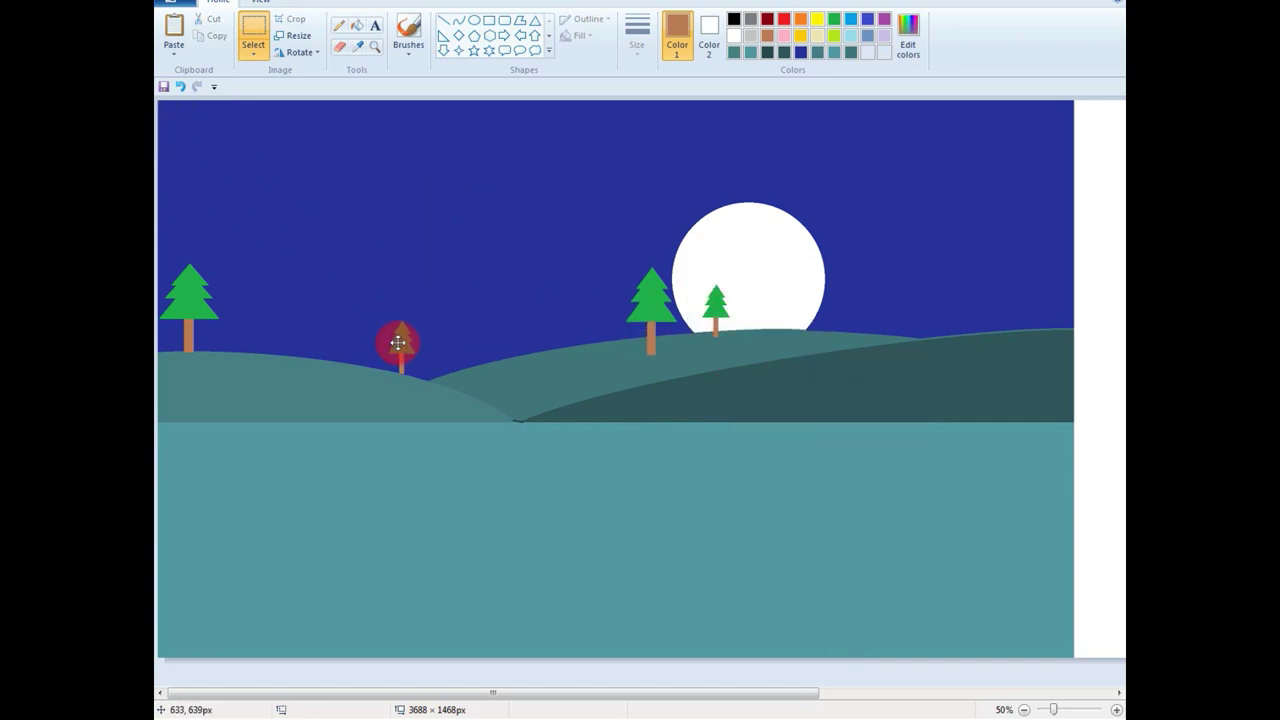
# - Paste another tree, enlarge it to about 170 × 258 px and place it at the far end of the dark right hill
pyautogui.rightClick(508, 352)
pyautogui.click(540, 397)
pyautogui.moveTo(180, 140); pyautogui.dragTo(1043, 328)
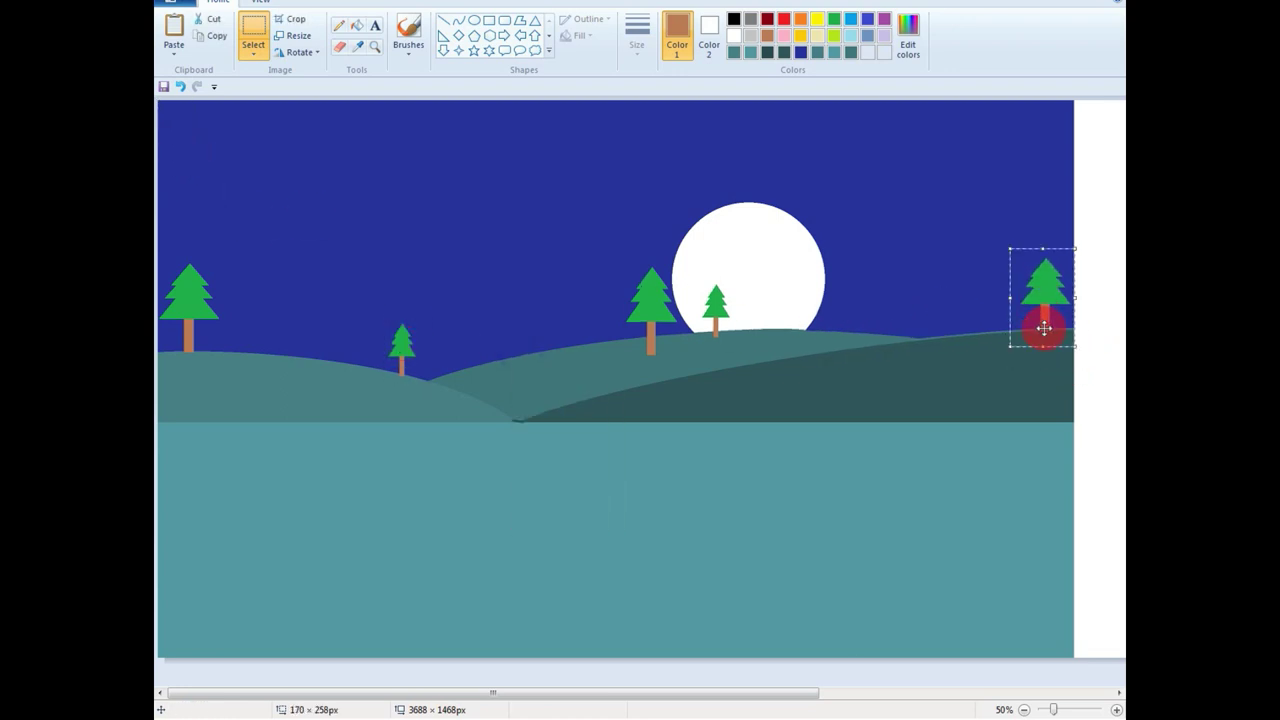
# - Paste another small tree and place it on the left hill between the two trees already there
pyautogui.rightClick(787, 322)
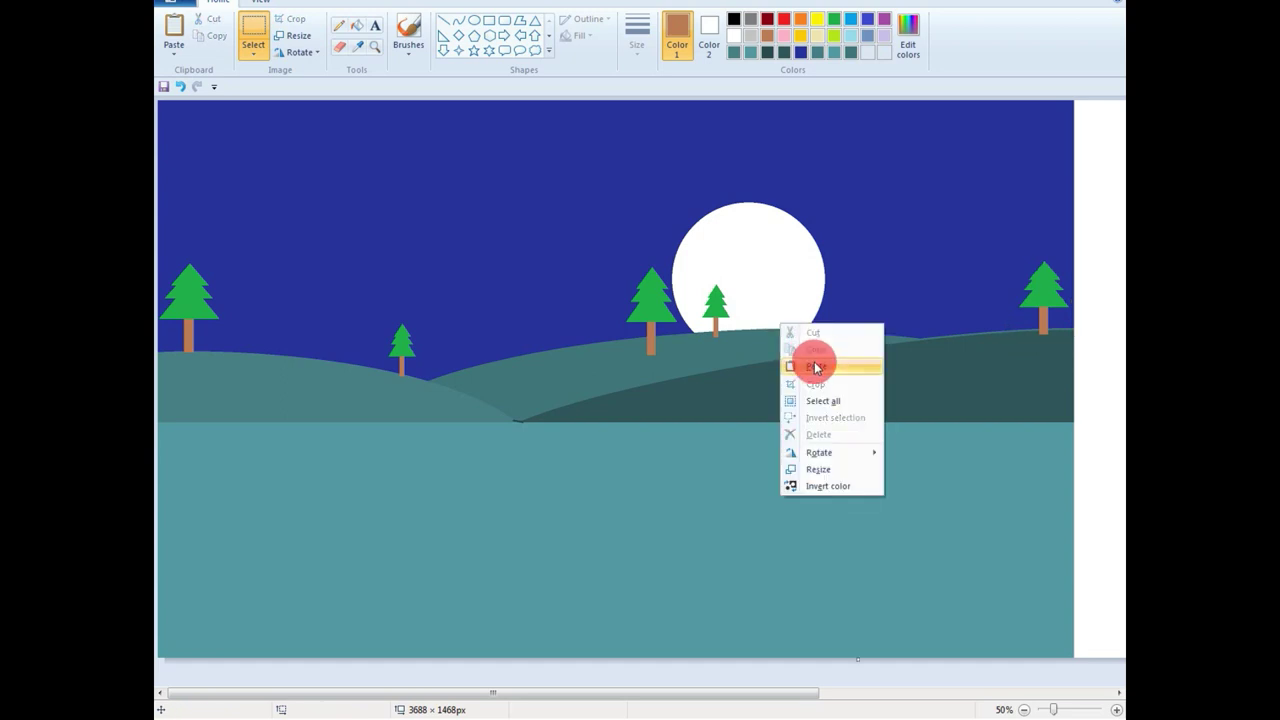
pyautogui.click(812, 365)
pyautogui.moveTo(177, 131); pyautogui.dragTo(270, 330)
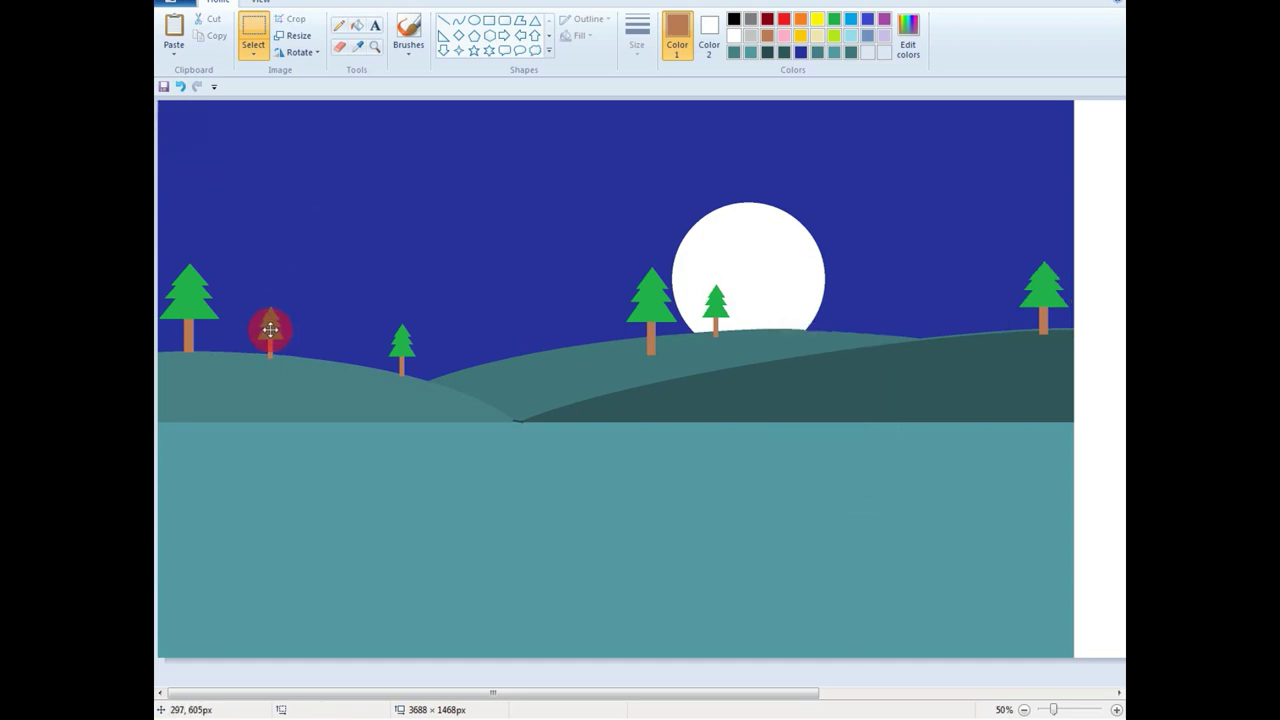
pyautogui.click(540, 360)
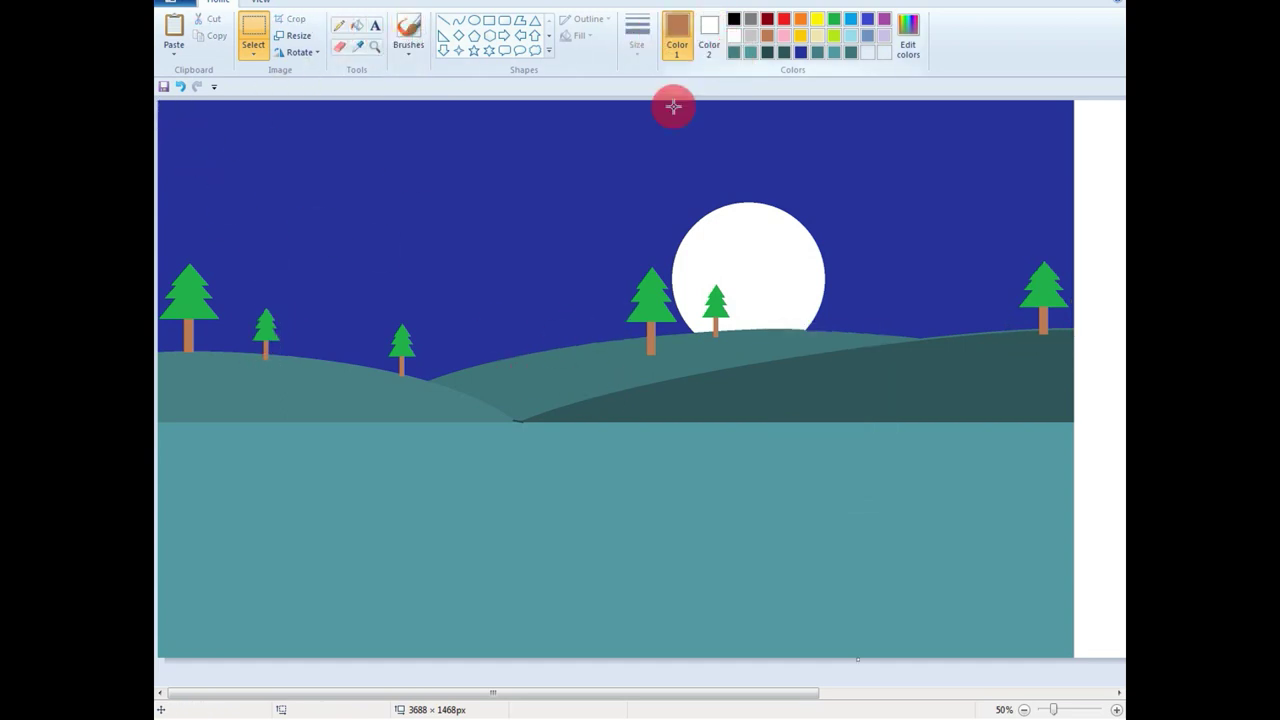
# - Sample the middle hill's teal and paint over the trunk bases of the two trees near the moon, undoing a stray stroke
pyautogui.click(357, 46)
pyautogui.click(553, 364)
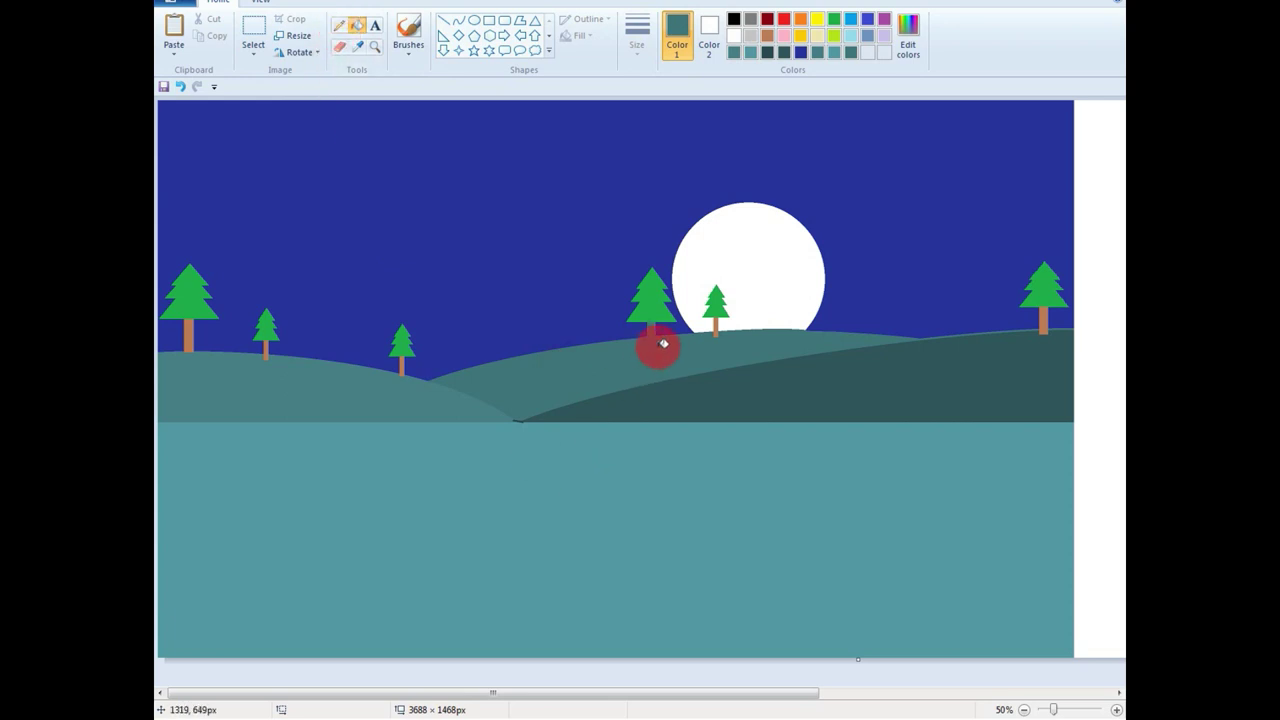
pyautogui.click(340, 25)
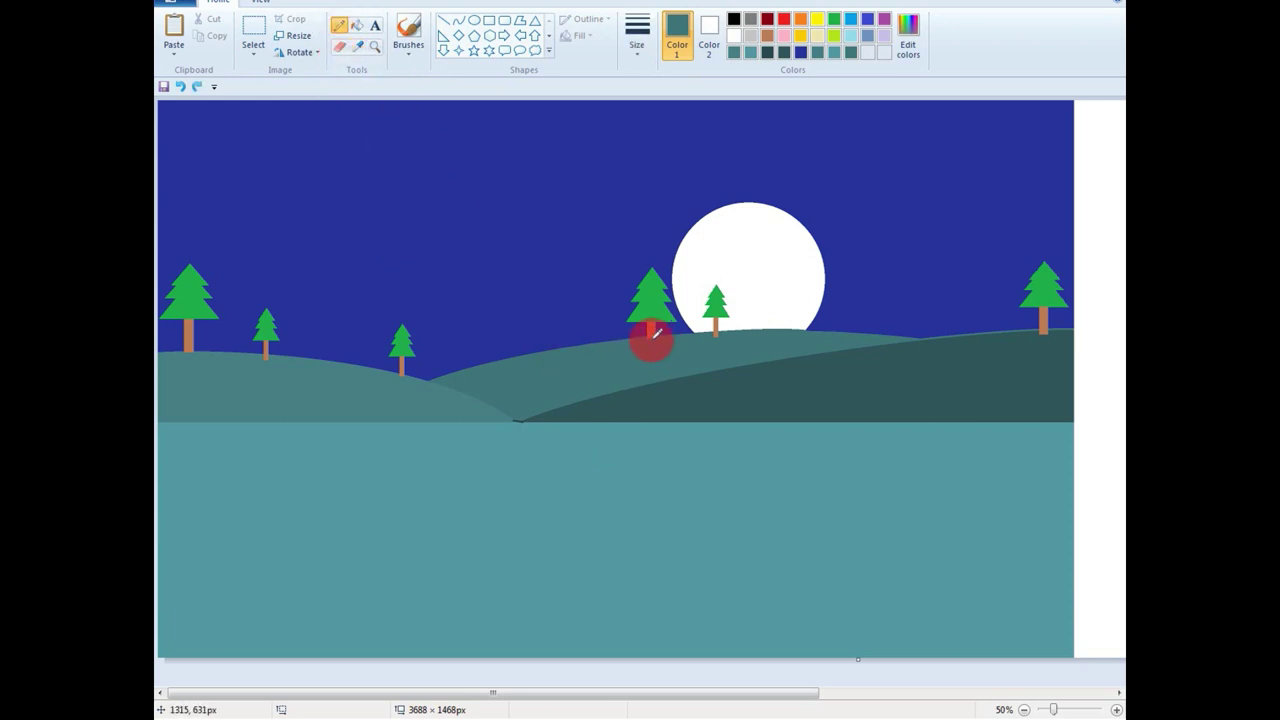
pyautogui.moveTo(641, 336); pyautogui.dragTo(707, 330)
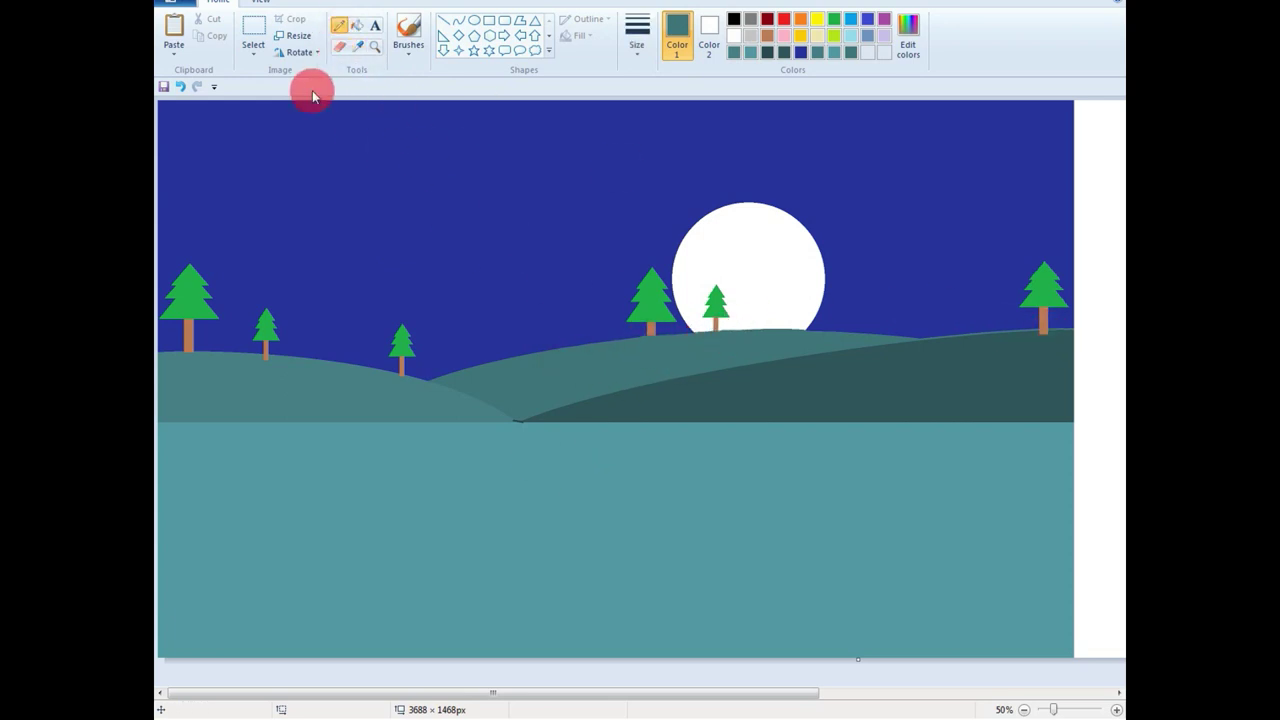
pyautogui.hotkey('ctrl', 'z')
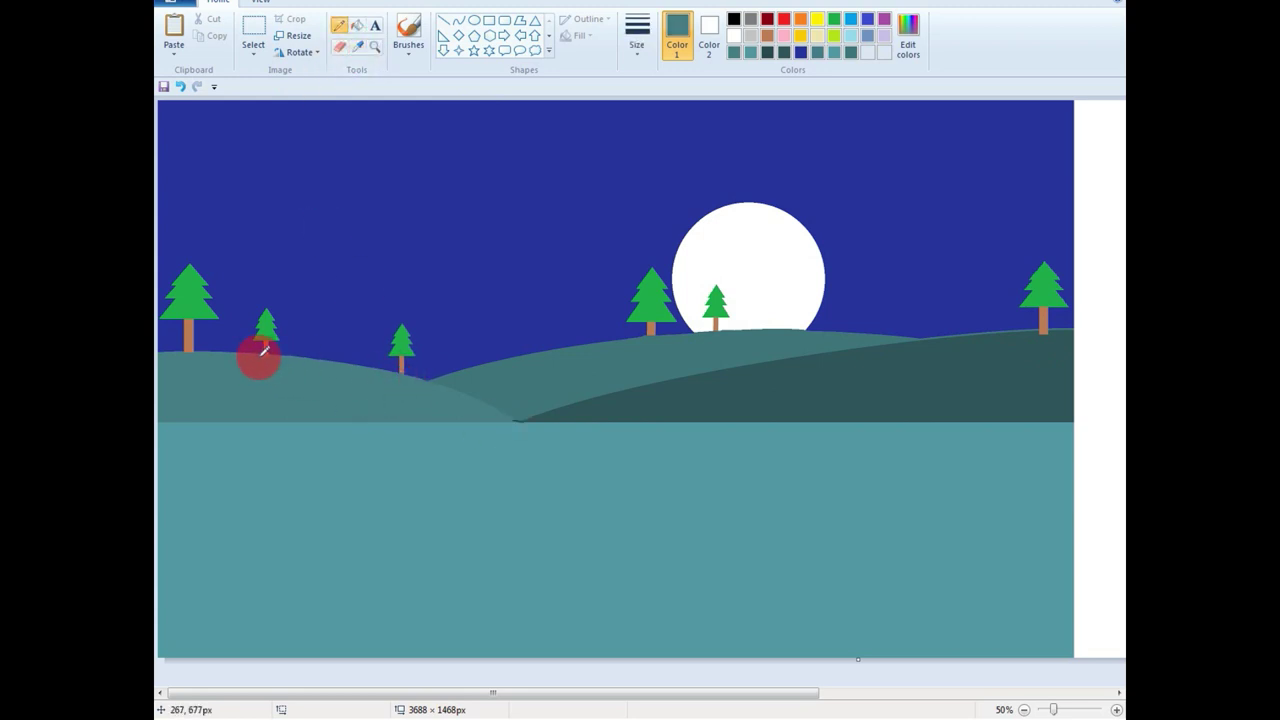
# - Sample the dark right hill's colour and paint over the trunk base of the tree at its far end
pyautogui.click(357, 46)
pyautogui.click(1006, 403)
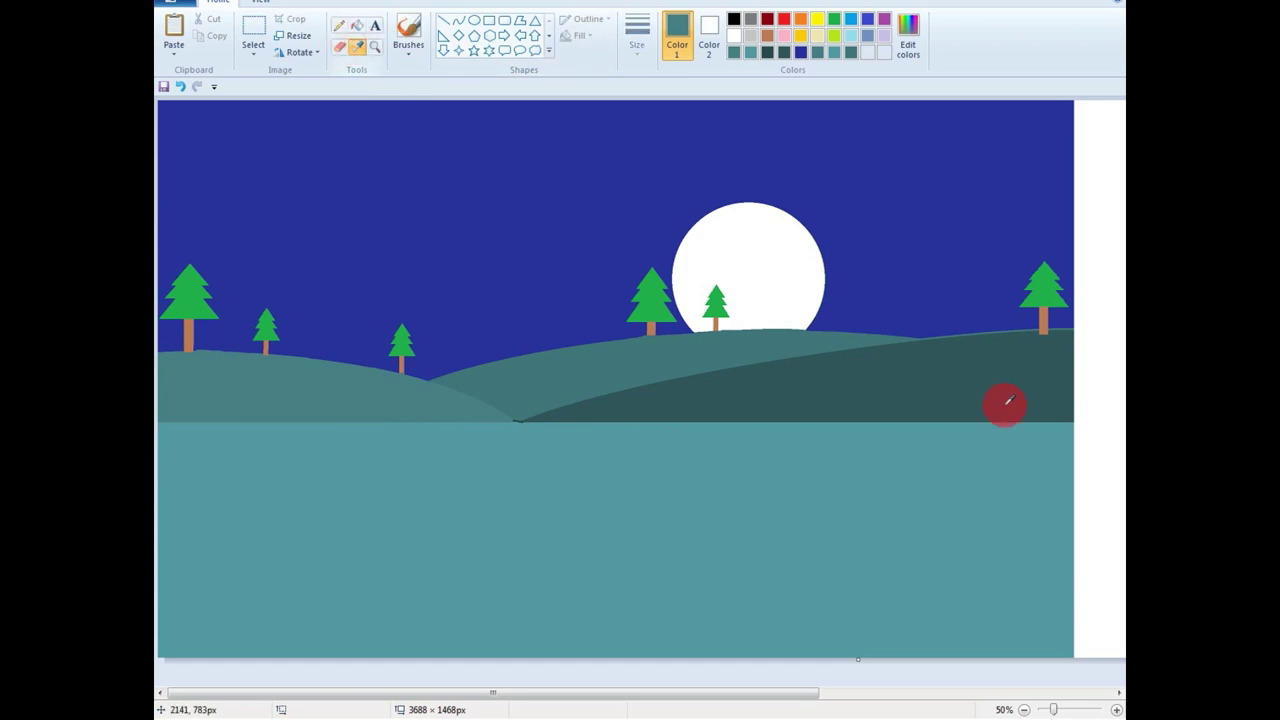
pyautogui.click(1062, 326)
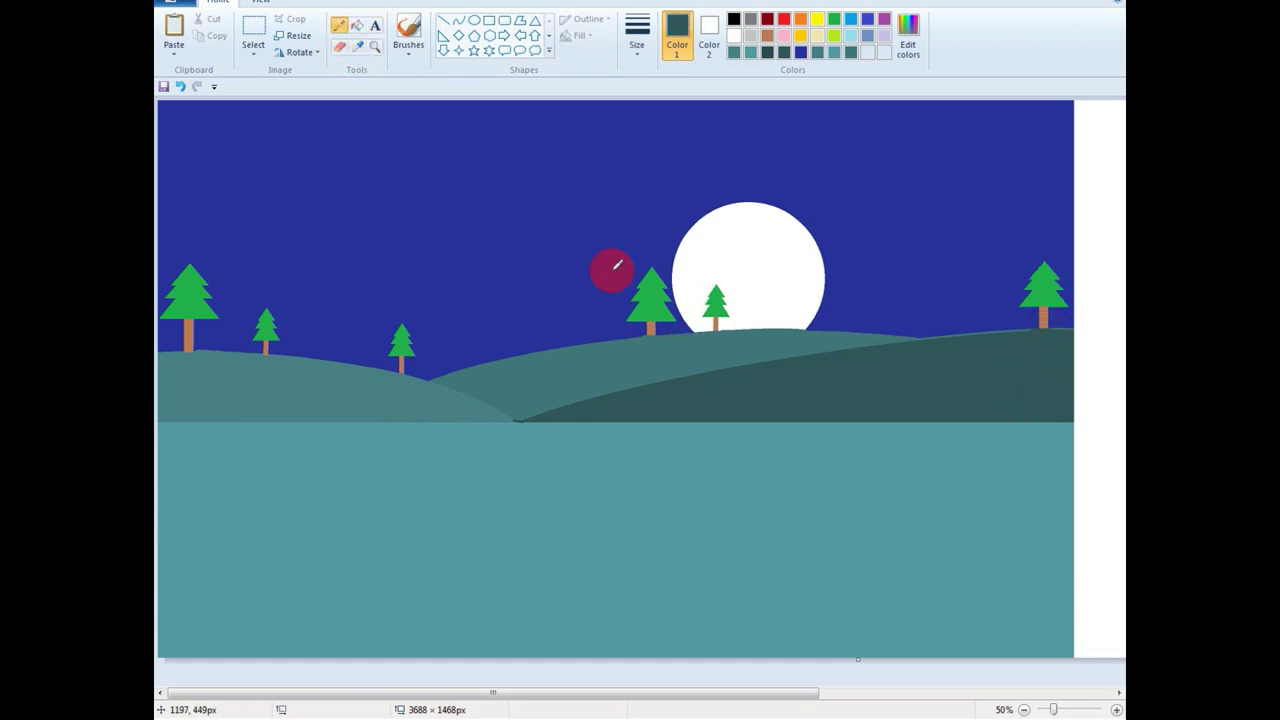
# - Paste another small tree onto the middle hill just right of the moon and trim its trunk base with the hill's teal
pyautogui.click(258, 33)
pyautogui.rightClick(550, 386)
pyautogui.click(587, 428)
pyautogui.moveTo(174, 151); pyautogui.dragTo(856, 316)
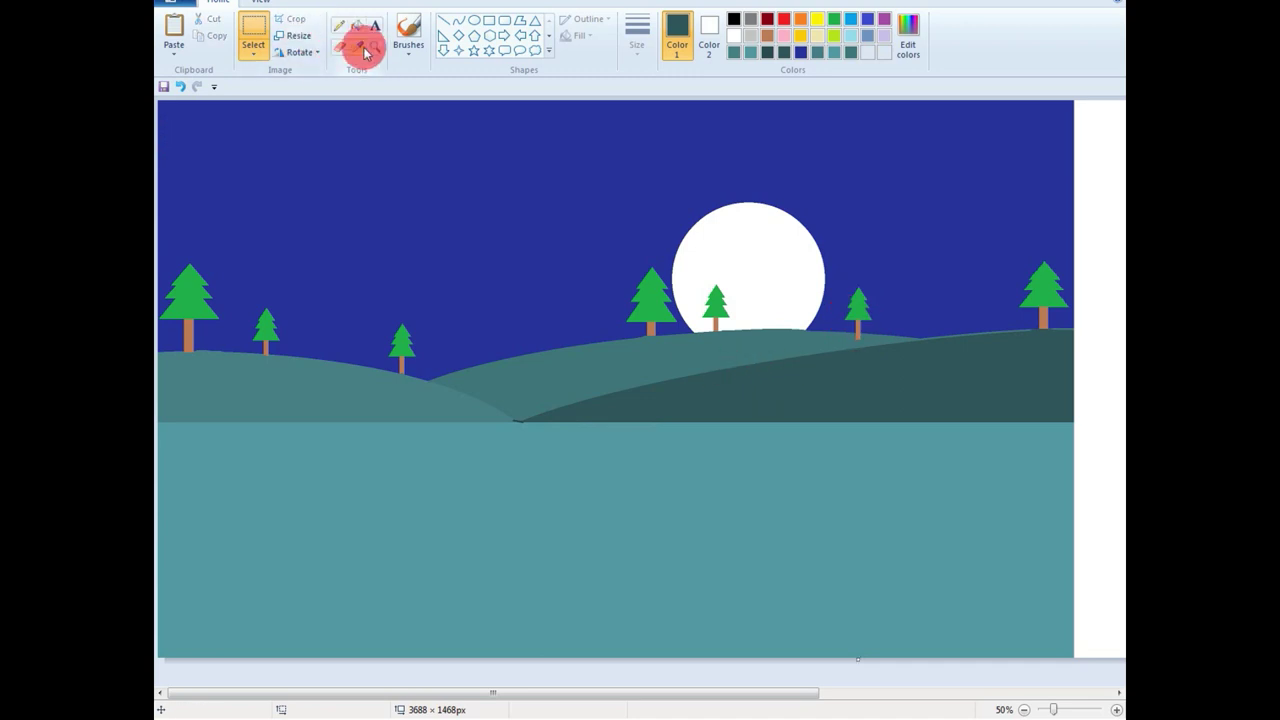
pyautogui.click(340, 26)
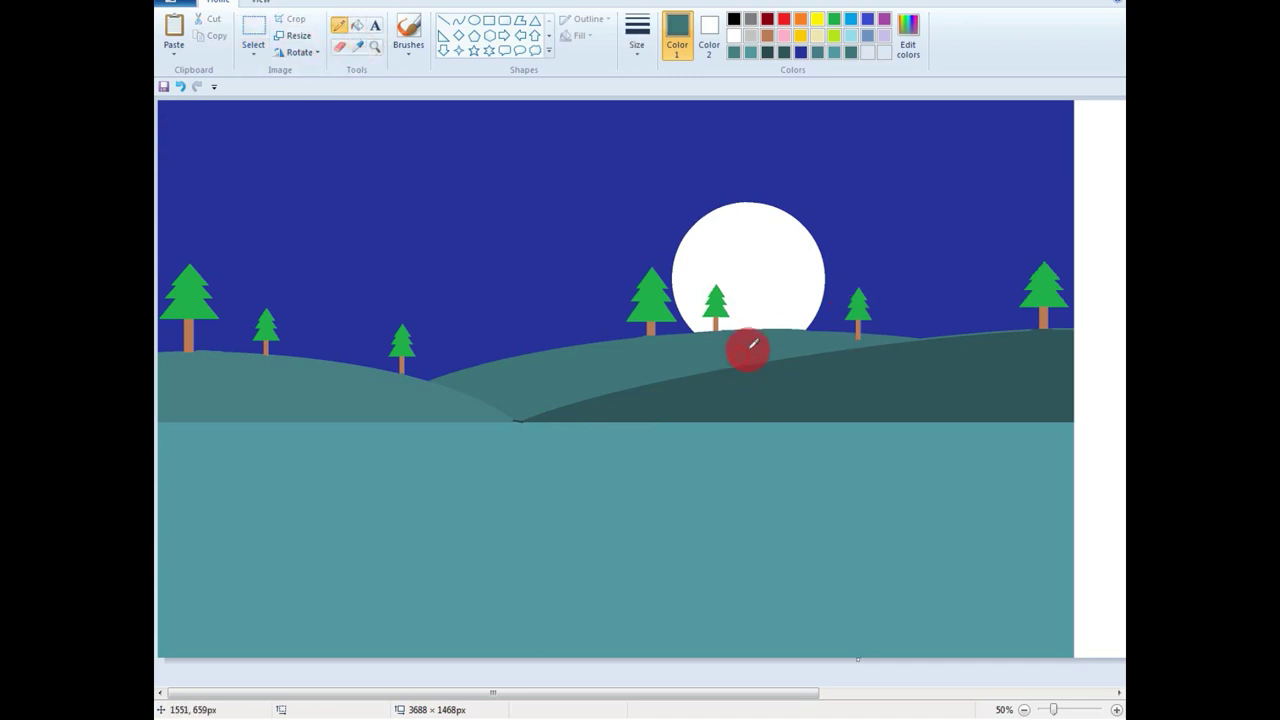
# - Paste another small tree onto the middle hill's left slope and paint over its trunk base with the hill's teal
pyautogui.click(259, 27)
pyautogui.rightClick(485, 285)
pyautogui.click(510, 327)
pyautogui.moveTo(172, 140)
pyautogui.mouseDown()
pyautogui.moveTo(495, 291)
pyautogui.moveTo(536, 344)
pyautogui.mouseUp()
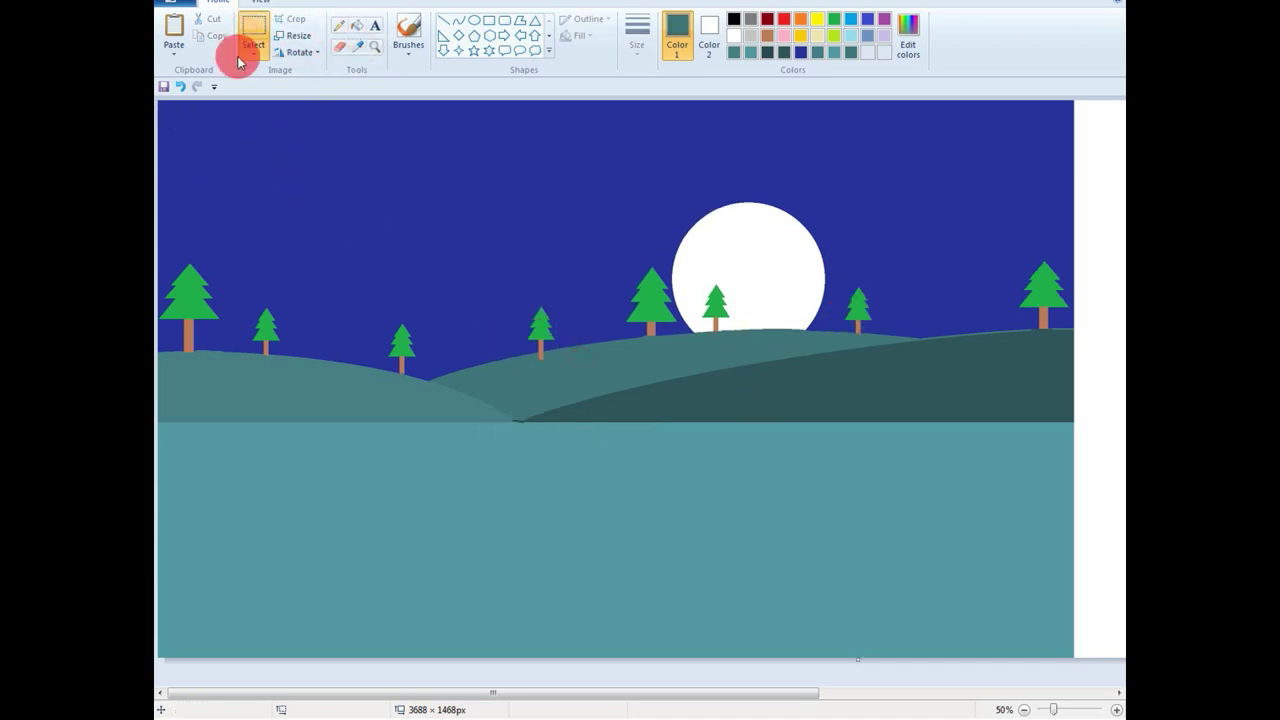
pyautogui.click(339, 25)
# - Save the picture as a new file named jfghfgh
pyautogui.click(172, 3)
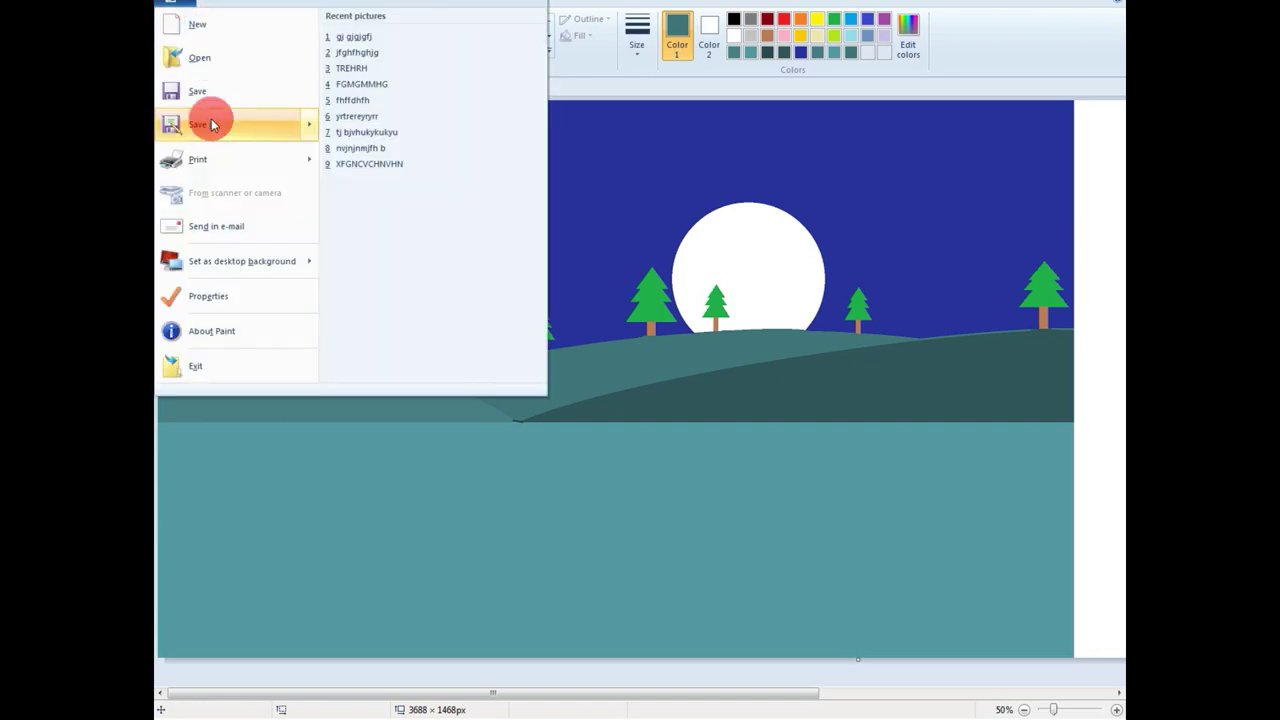
pyautogui.click(206, 122)
pyautogui.write('jfghfgh')
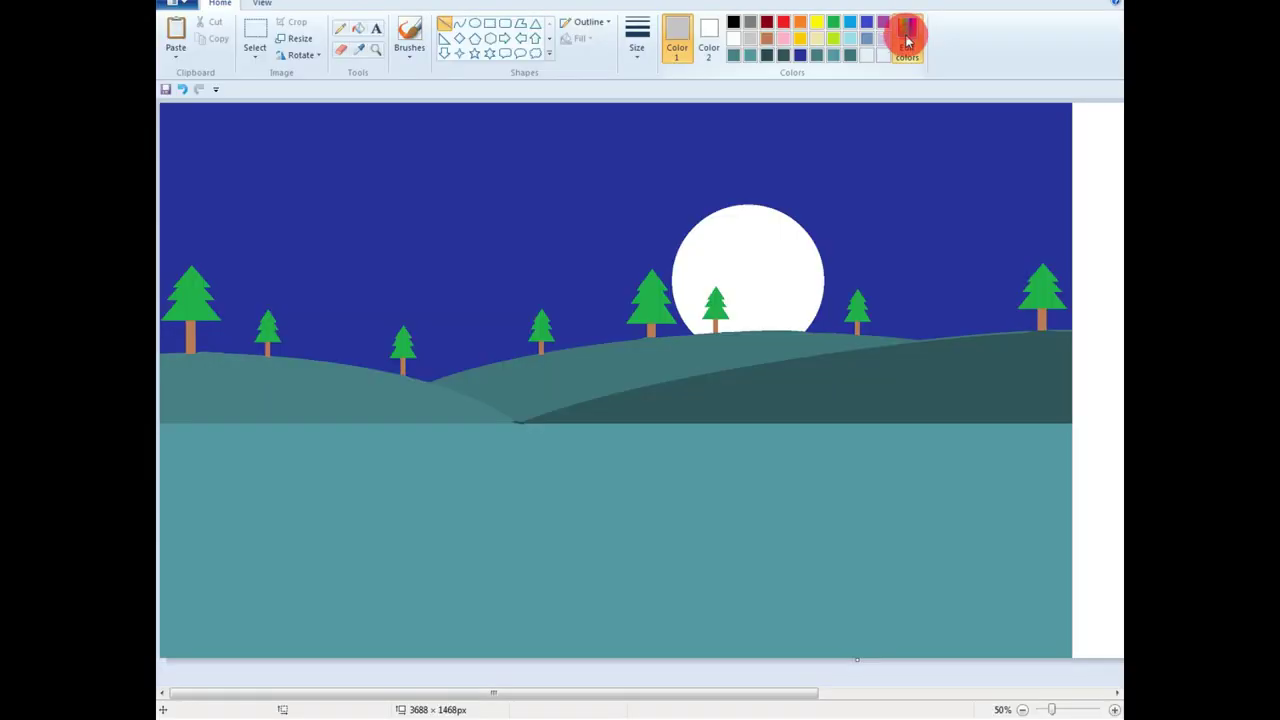
pyautogui.click(905, 42)
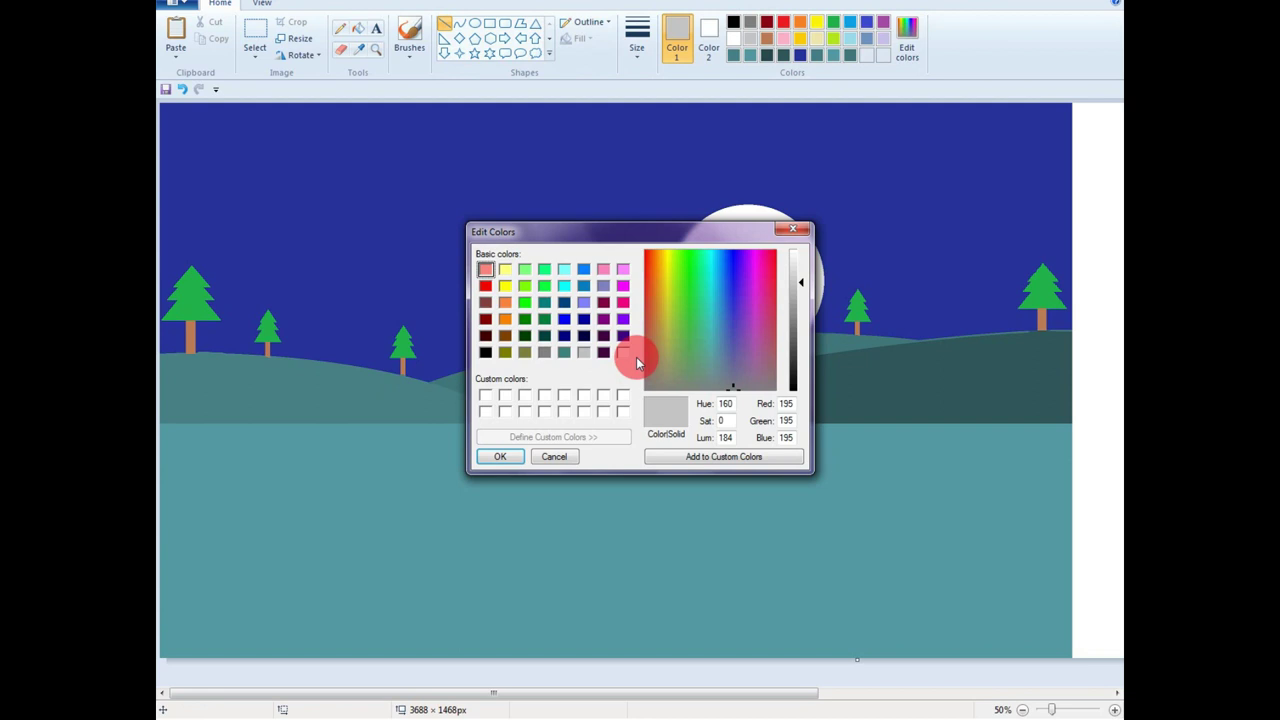
pyautogui.click(505, 316)
pyautogui.click(810, 322)
pyautogui.moveTo(800, 322); pyautogui.dragTo(800, 277)
pyautogui.click(793, 229)
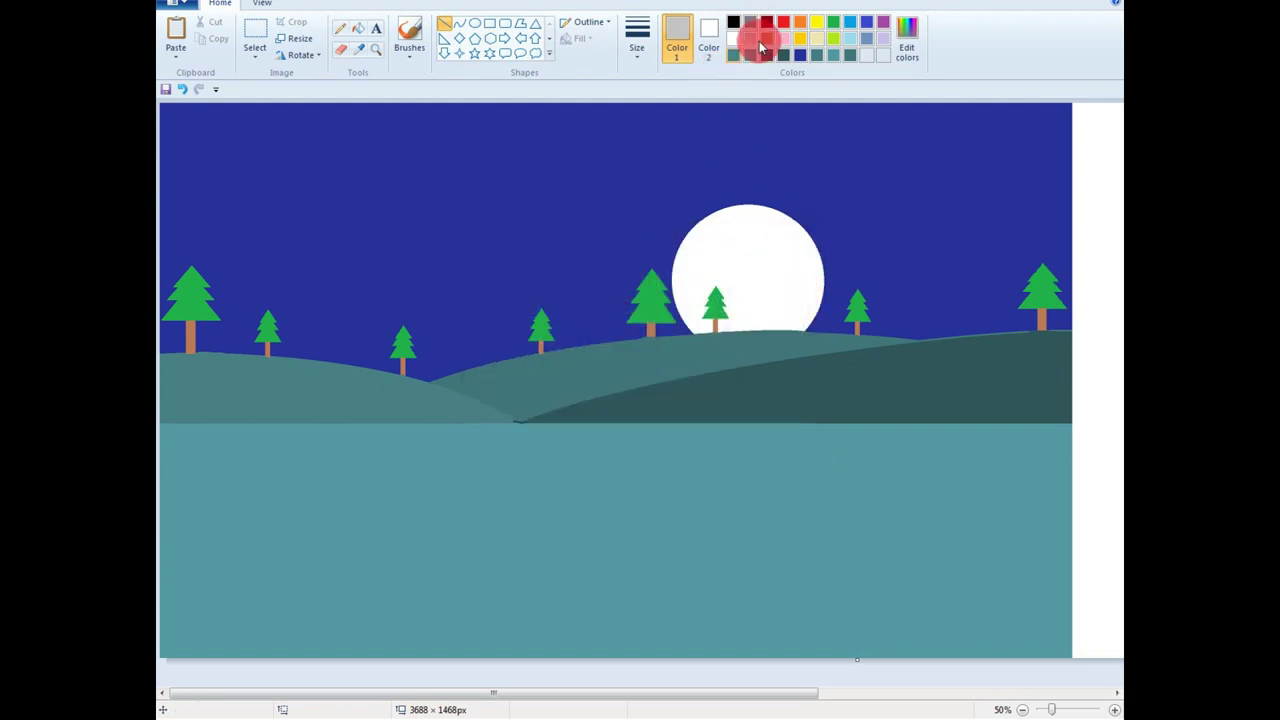
# - Define a light grey drawing colour with red, green and blue at 200
pyautogui.click(905, 42)
pyautogui.moveTo(791, 338); pyautogui.dragTo(800, 280)
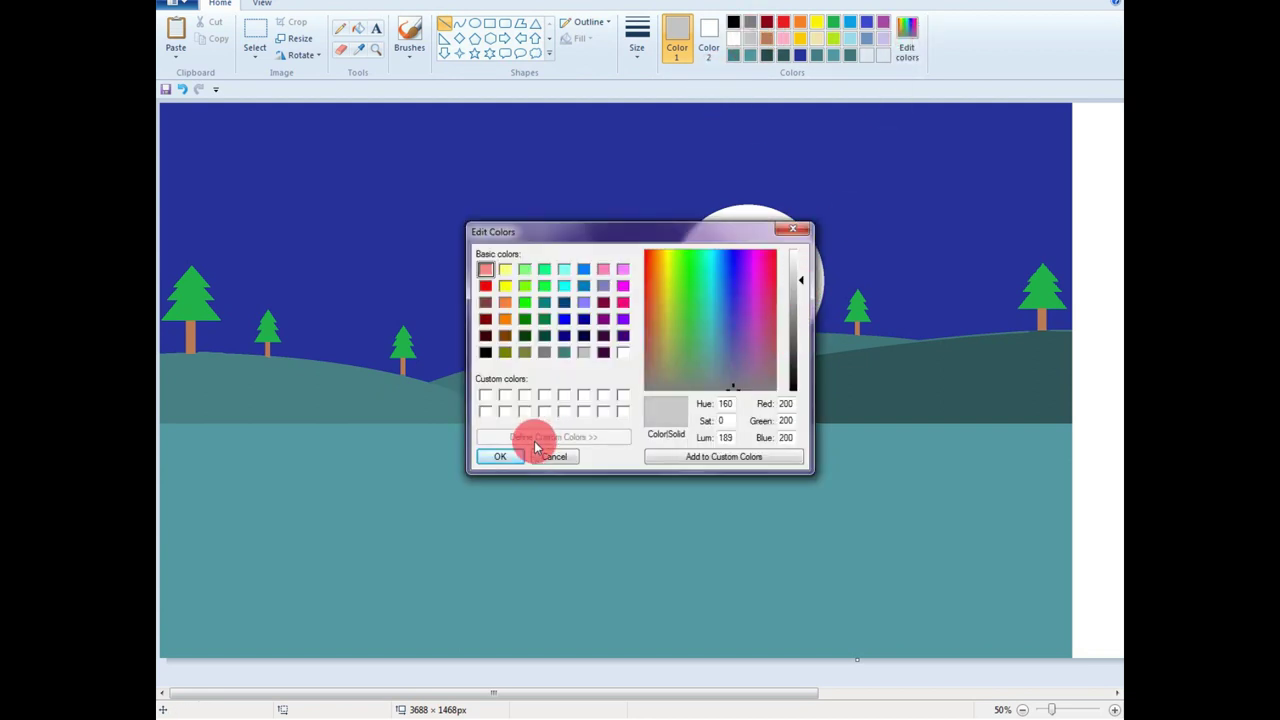
pyautogui.click(502, 456)
# - Draw a large oval crater outline in light grey on the moon's upper left and fill it with the same grey
pyautogui.click(1114, 709)
pyautogui.hscroll(5, 637, 691)
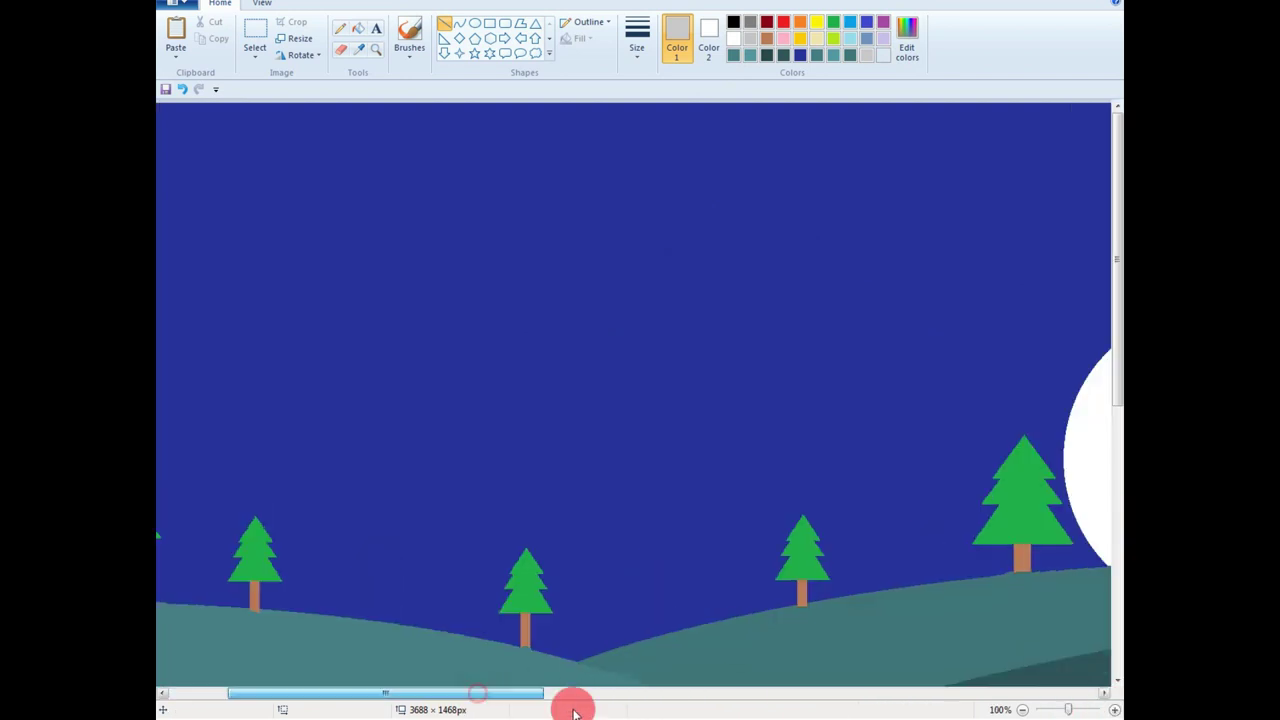
pyautogui.click(340, 28)
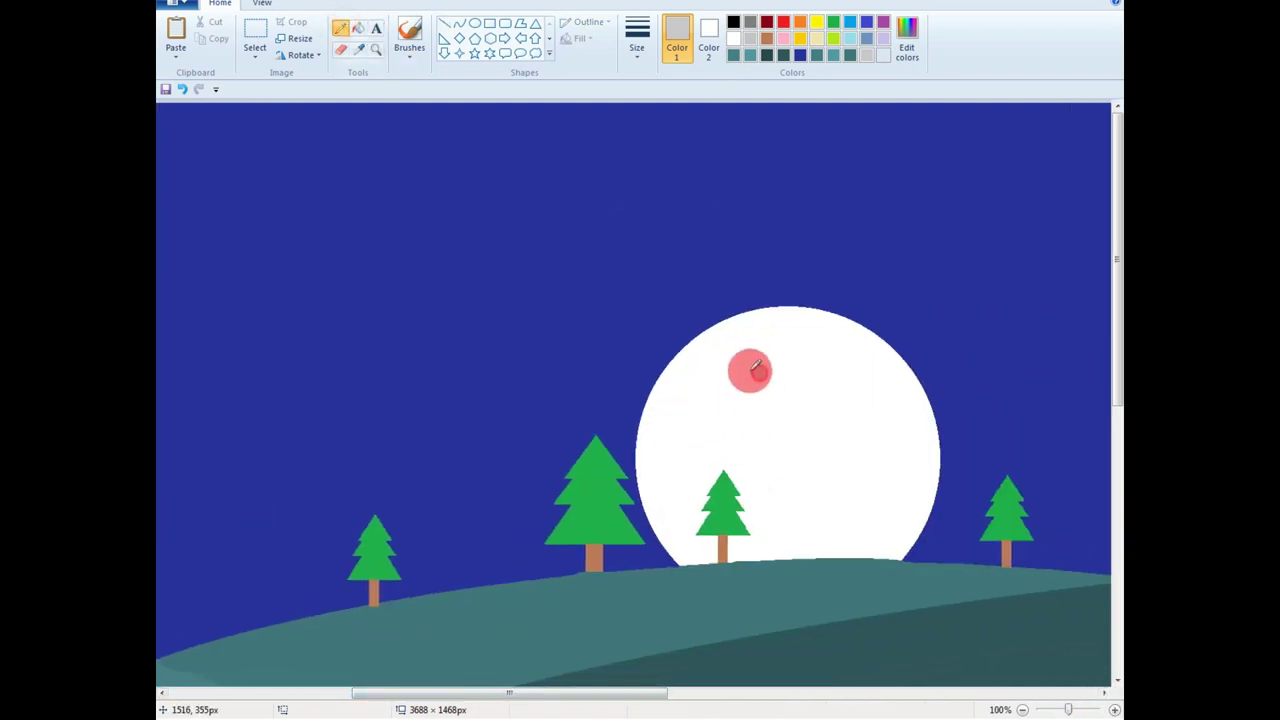
pyautogui.moveTo(749, 369)
pyautogui.mouseDown()
pyautogui.moveTo(729, 416)
pyautogui.moveTo(783, 392)
pyautogui.mouseUp()
pyautogui.click(358, 28)
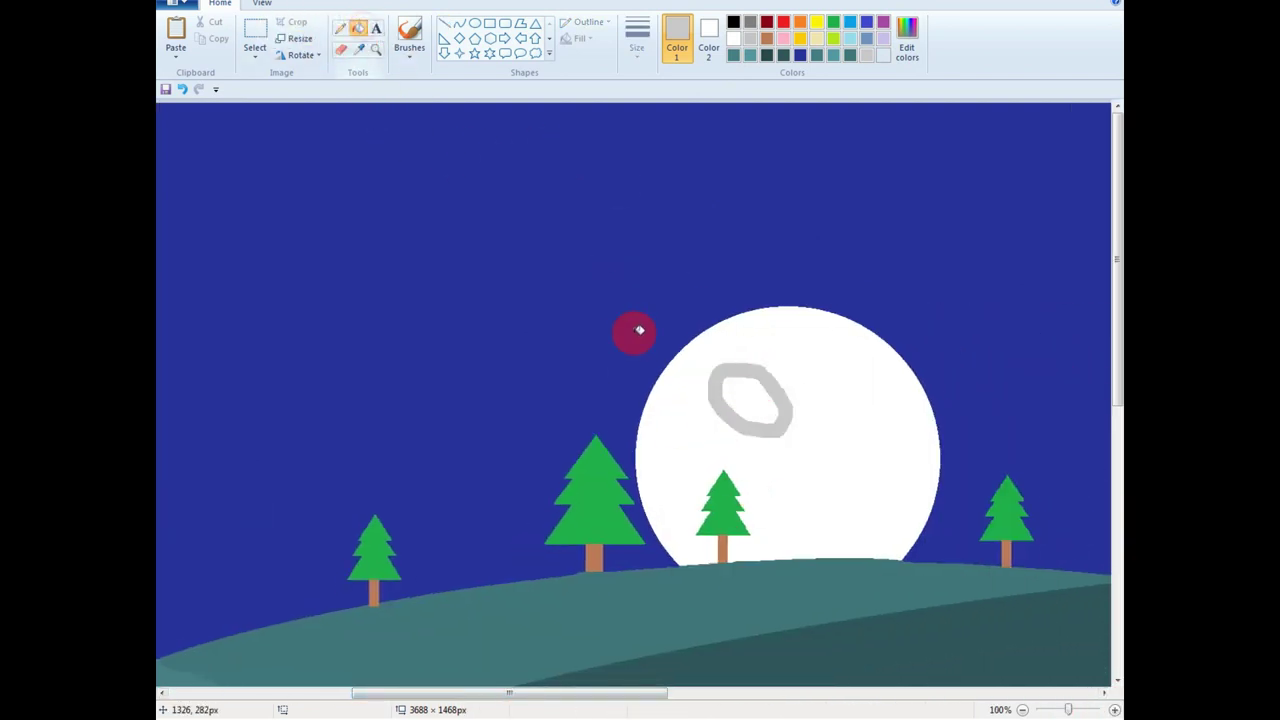
pyautogui.click(737, 390)
# - Paint four smaller light grey craters: upper right, lower right, along the moon's base and near its left edge
pyautogui.click(340, 28)
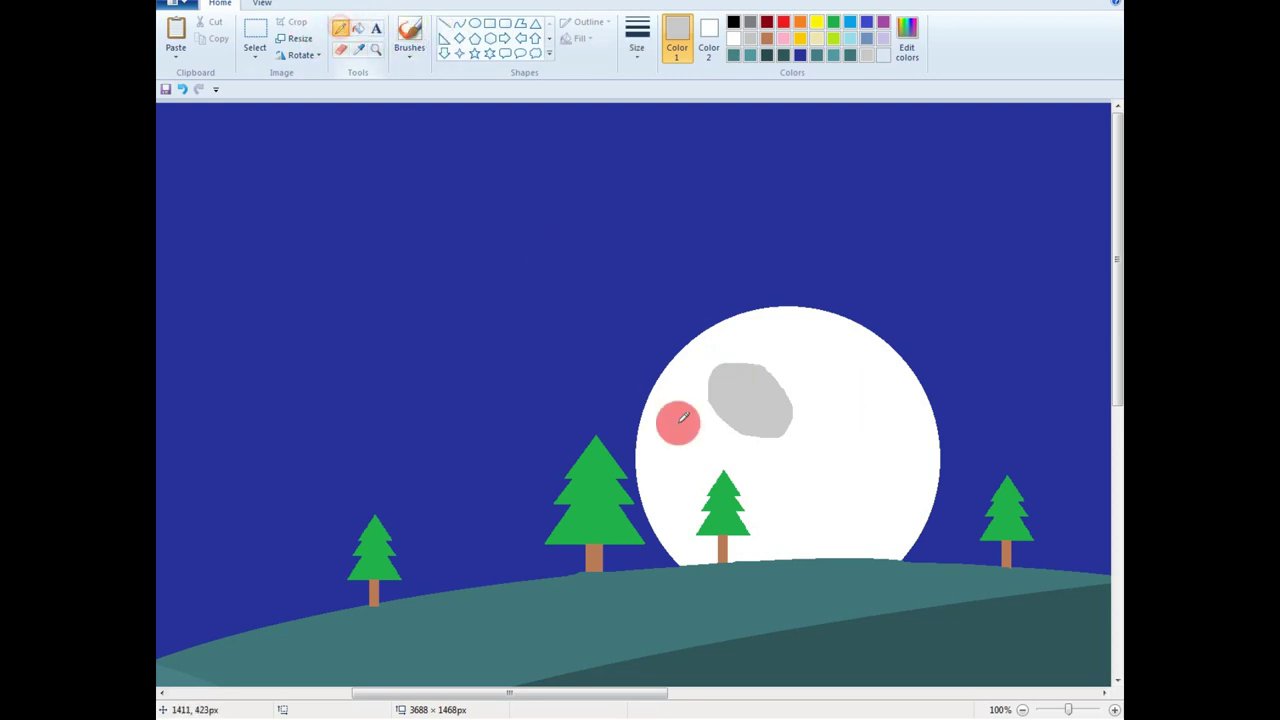
pyautogui.moveTo(828, 478)
pyautogui.mouseDown()
pyautogui.moveTo(847, 521)
pyautogui.moveTo(829, 491)
pyautogui.mouseUp()
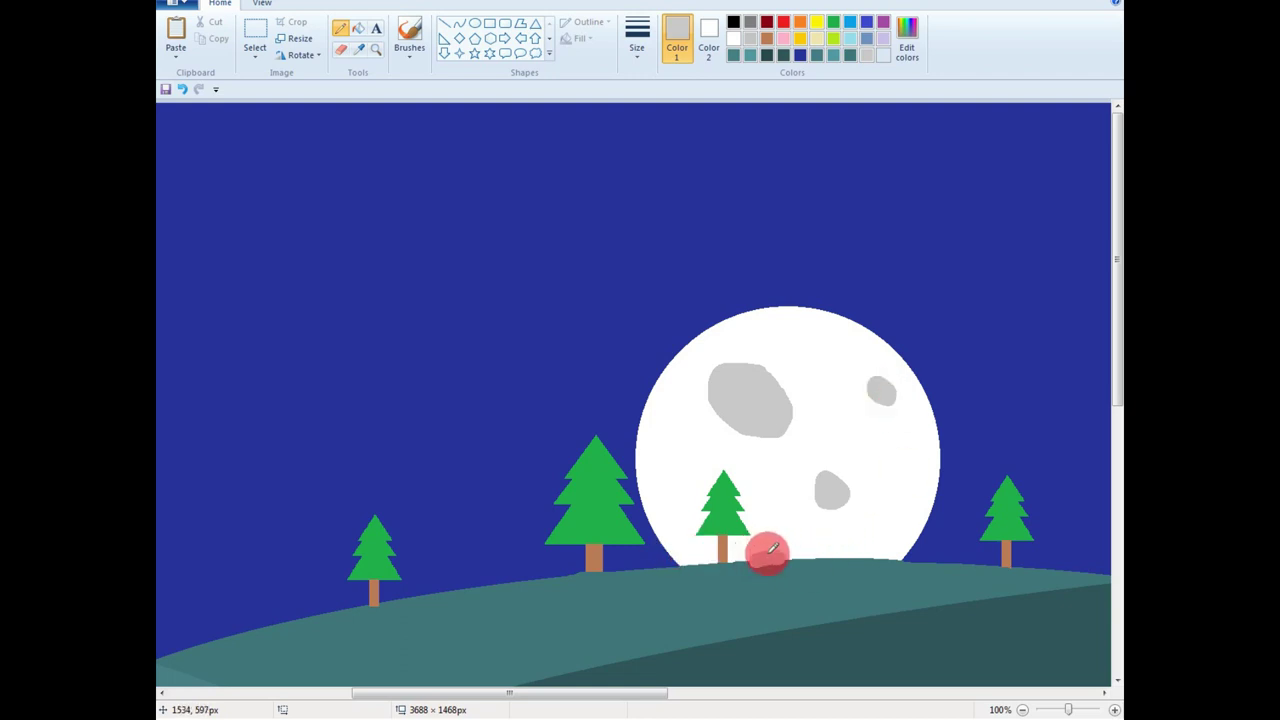
pyautogui.moveTo(773, 545)
pyautogui.mouseDown()
pyautogui.moveTo(811, 537)
pyautogui.moveTo(746, 543)
pyautogui.moveTo(820, 528)
pyautogui.mouseUp()
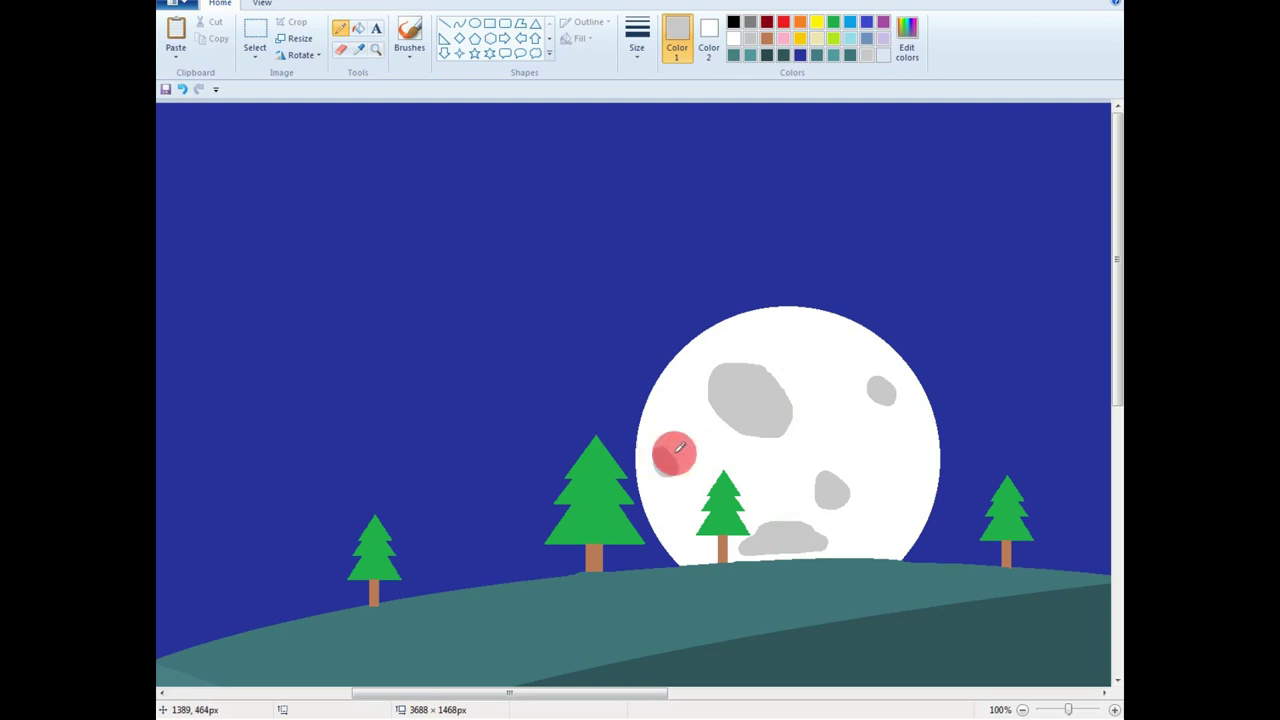
pyautogui.moveTo(679, 447); pyautogui.dragTo(660, 468)
# - Shrink the canvas to 2416 × 1468 px to cut off the white area with the spare tree beside the landscape
pyautogui.click(1022, 709)
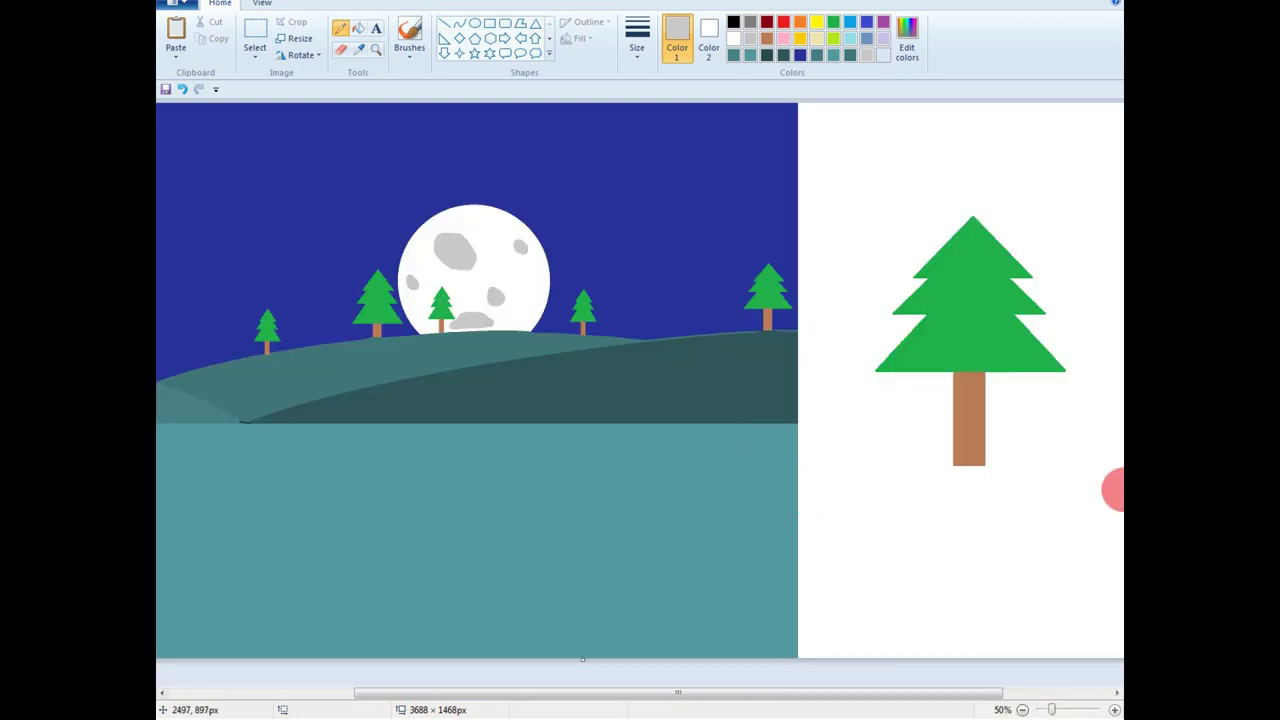
pyautogui.click(1022, 709)
pyautogui.moveTo(858, 243); pyautogui.dragTo(618, 263)
pyautogui.click(1114, 709)
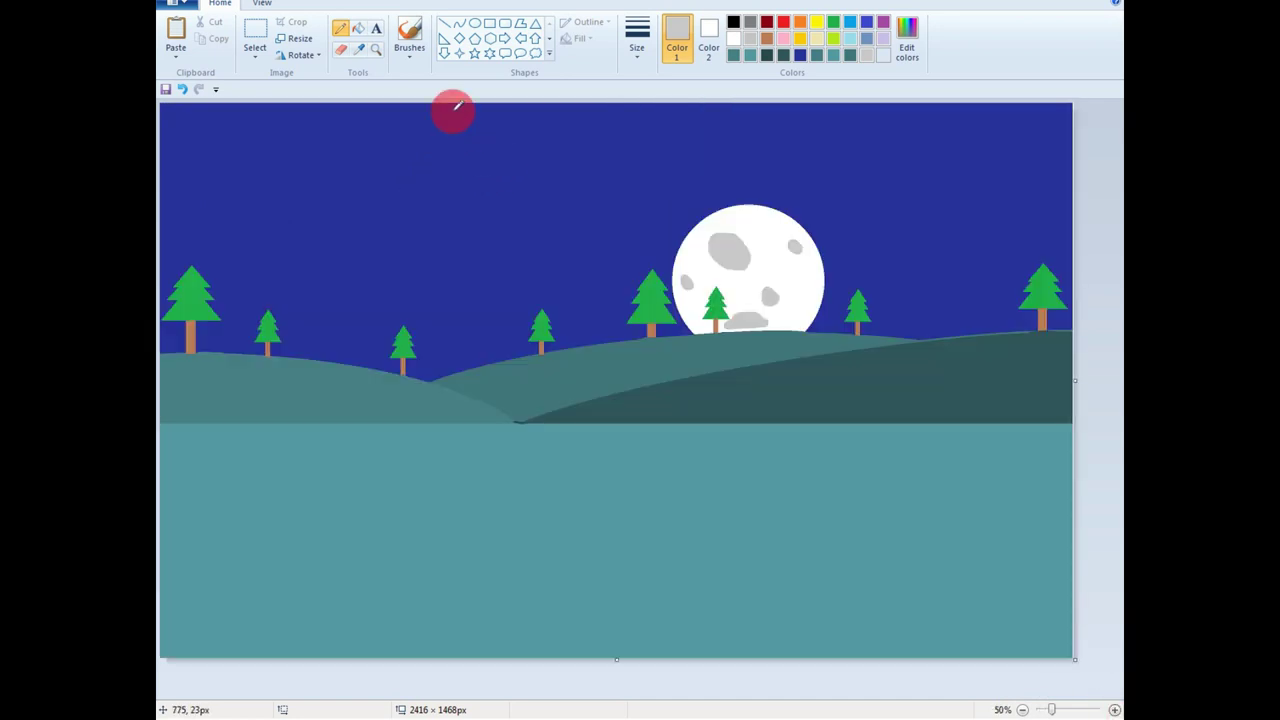
# - Dot small white stars across the night sky
pyautogui.click(737, 40)
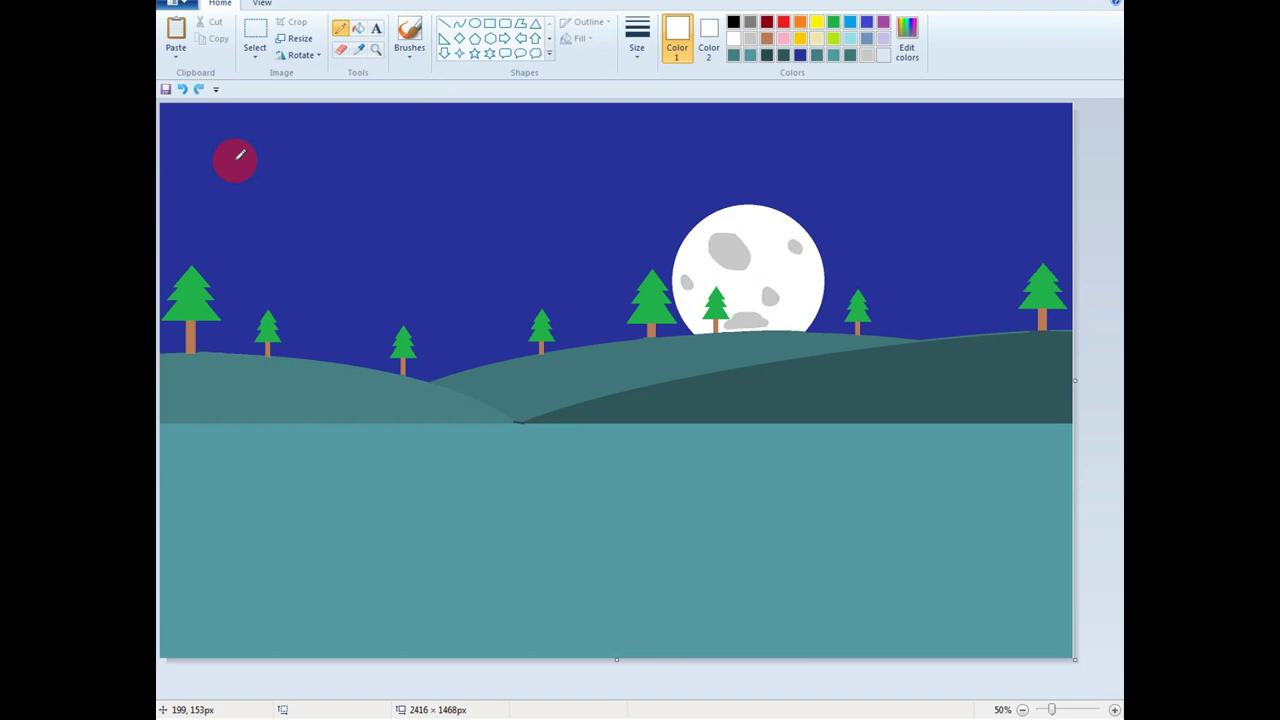
pyautogui.click(179, 121)
pyautogui.click(196, 177)
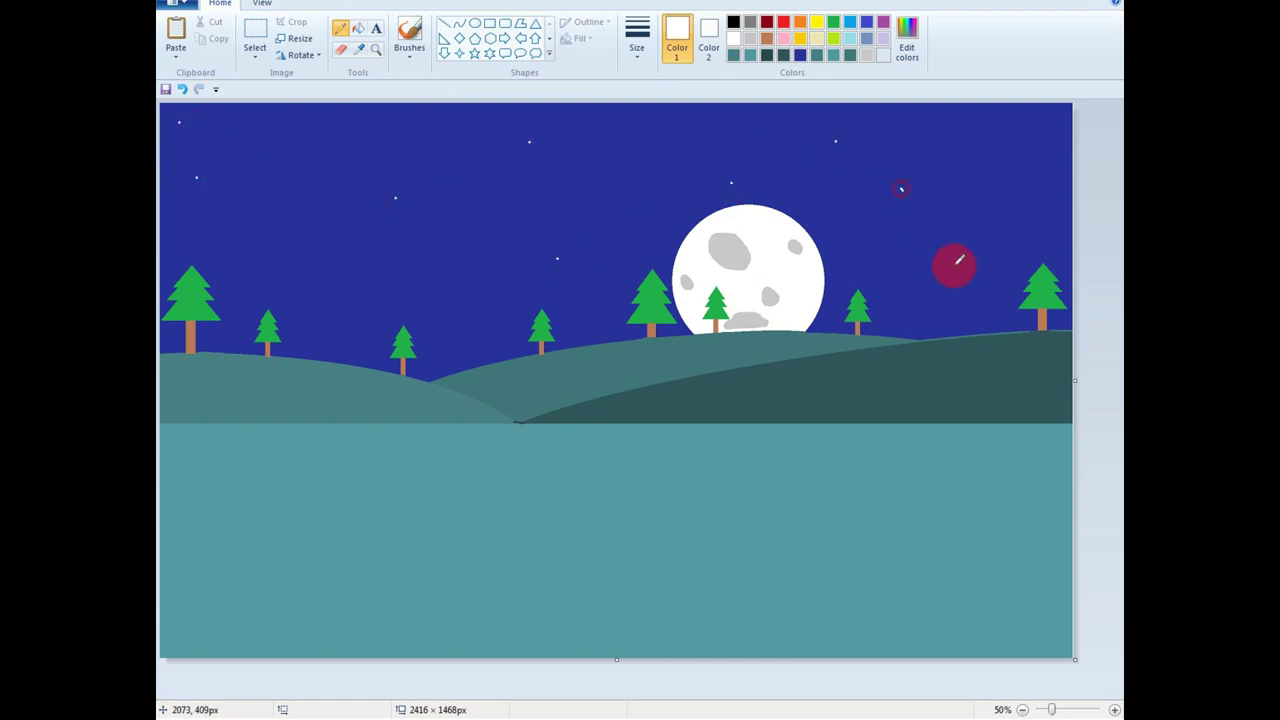